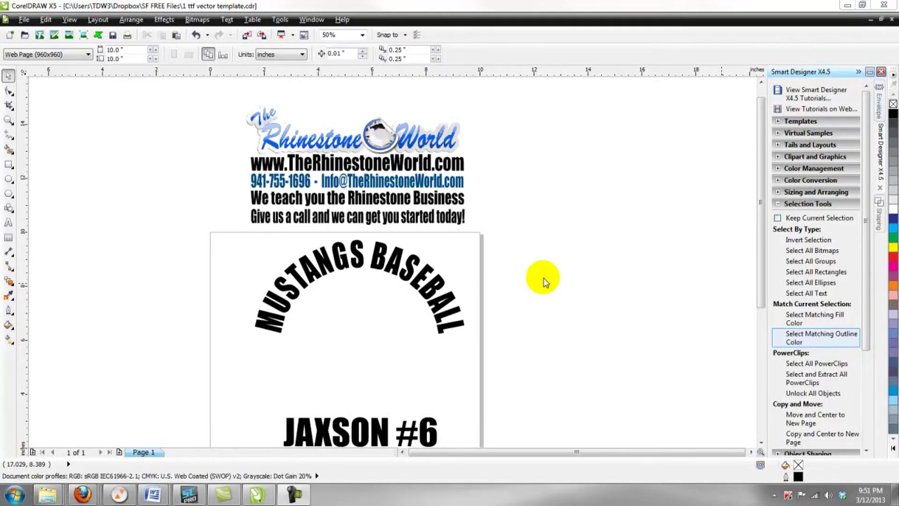
- Replace the word MUSTANGS with SAILOR in the arched text
{"action": "left_click", "coordinate": [543, 278]}
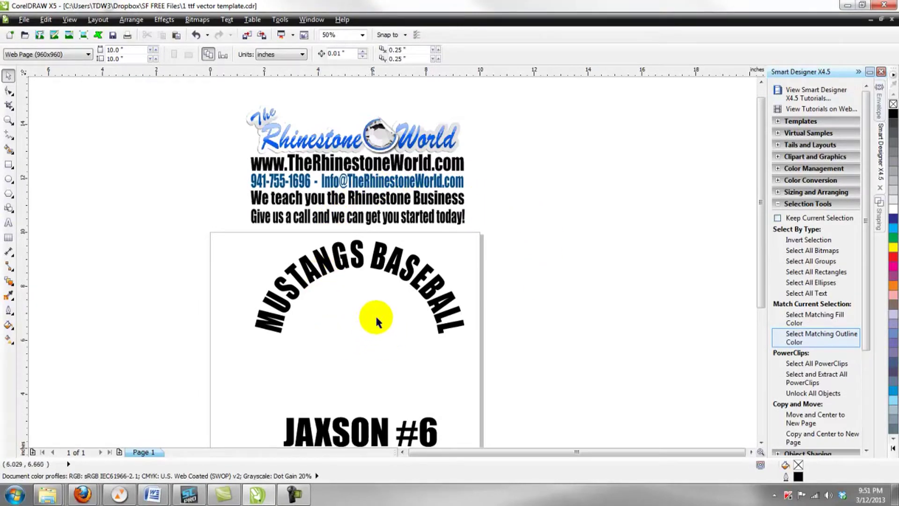
{"action": "left_click", "coordinate": [416, 285]}
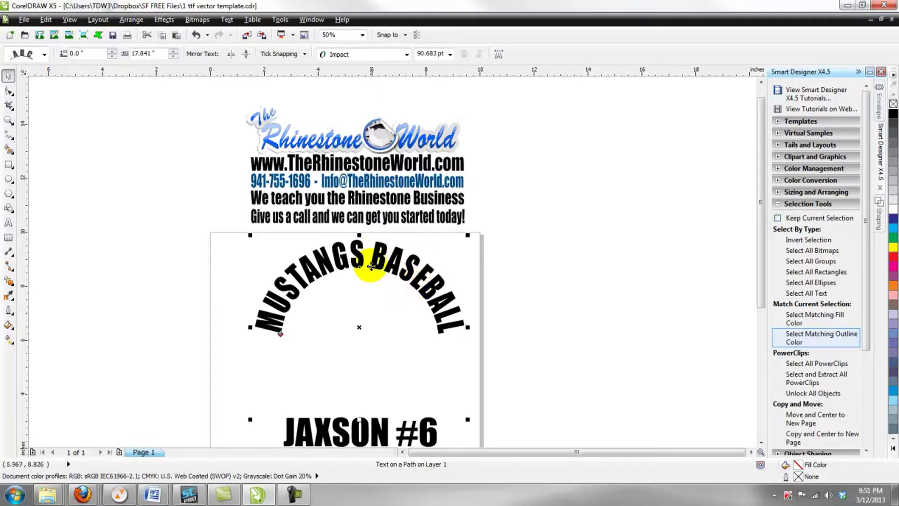
{"action": "double_click", "coordinate": [271, 324]}
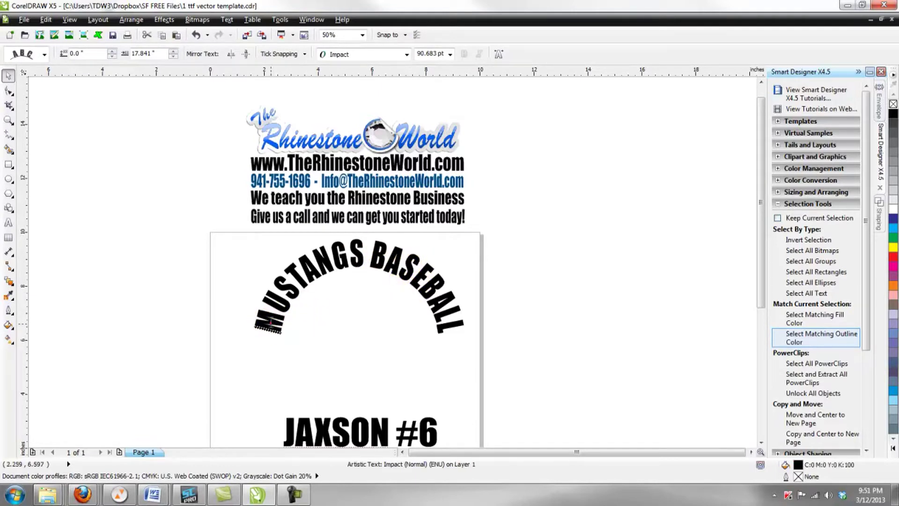
{"action": "left_click_drag", "start_coordinate": [271, 322], "coordinate": [365, 254]}
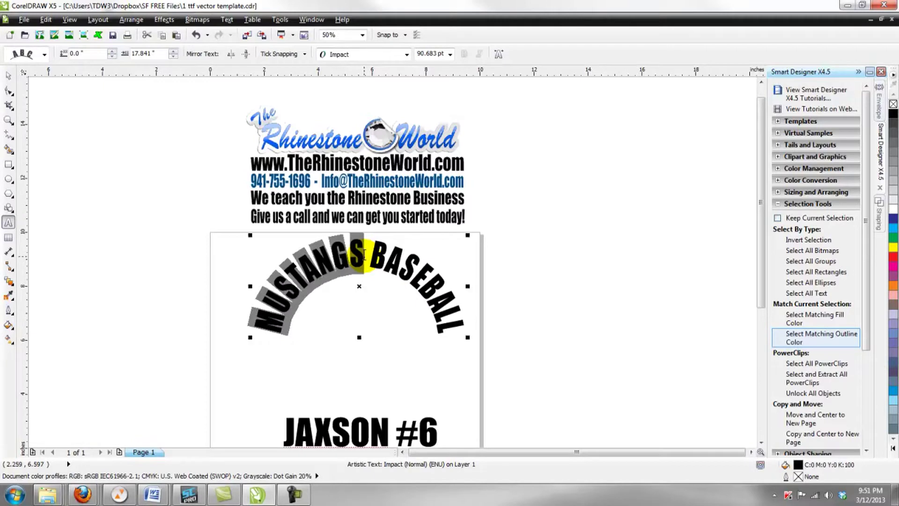
{"action": "type", "text": "sail"}
{"action": "key", "text": "BackSpace"}
{"action": "key", "text": "BackSpace"}
{"action": "key", "text": "BackSpace"}
{"action": "key", "text": "BackSpace"}
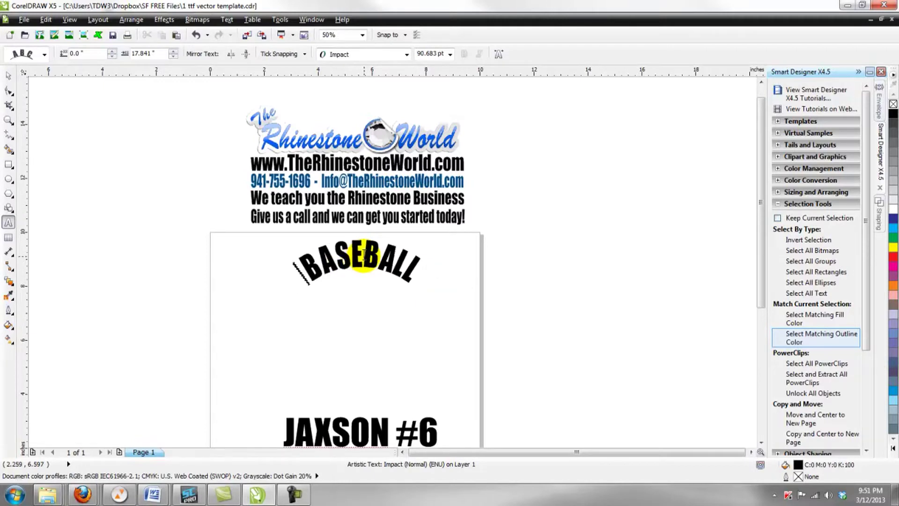
{"action": "type", "text": "SAILORS"}
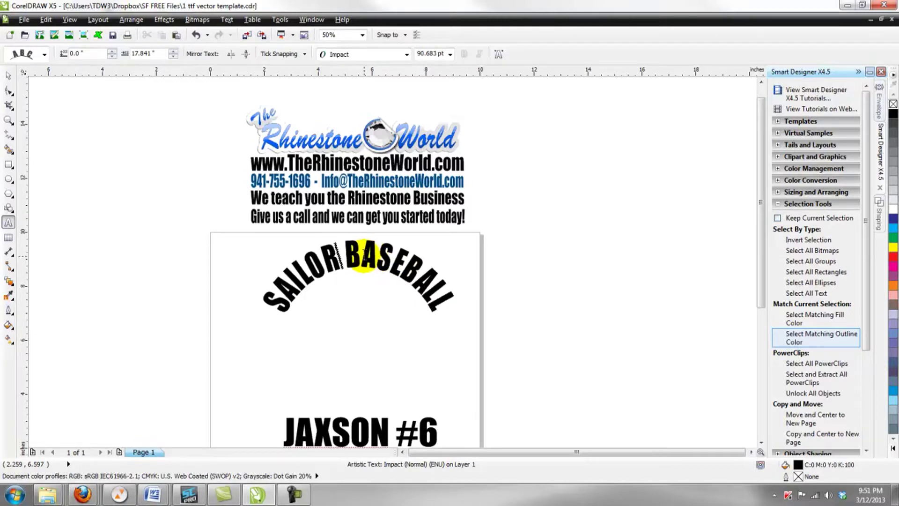
- Change the first word of the arched text back to MUSTANGS and deselect the text
{"action": "key", "text": "BackSpace"}
{"action": "key", "text": "BackSpace"}
{"action": "key", "text": "BackSpace"}
{"action": "key", "text": "BackSpace"}
{"action": "key", "text": "BackSpace"}
{"action": "key", "text": "BackSpace"}
{"action": "key", "text": "BackSpace"}
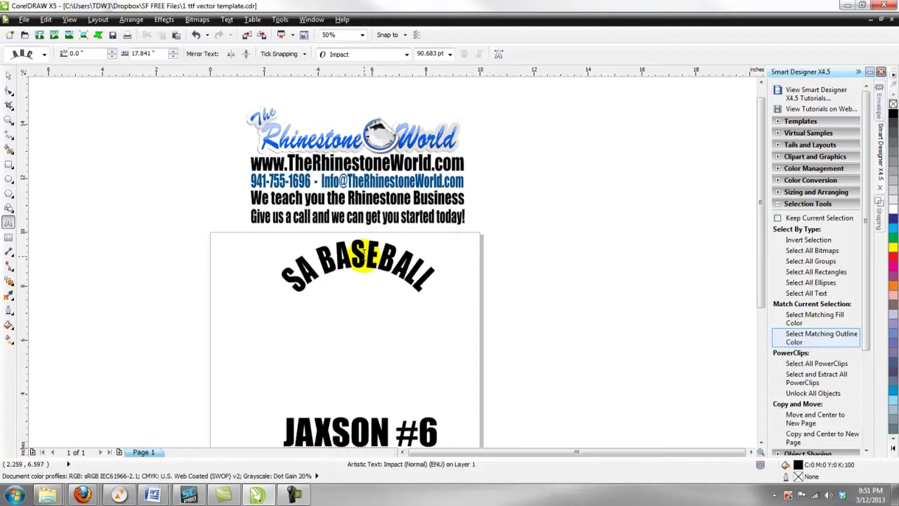
{"action": "type", "text": "MUSTANGS"}
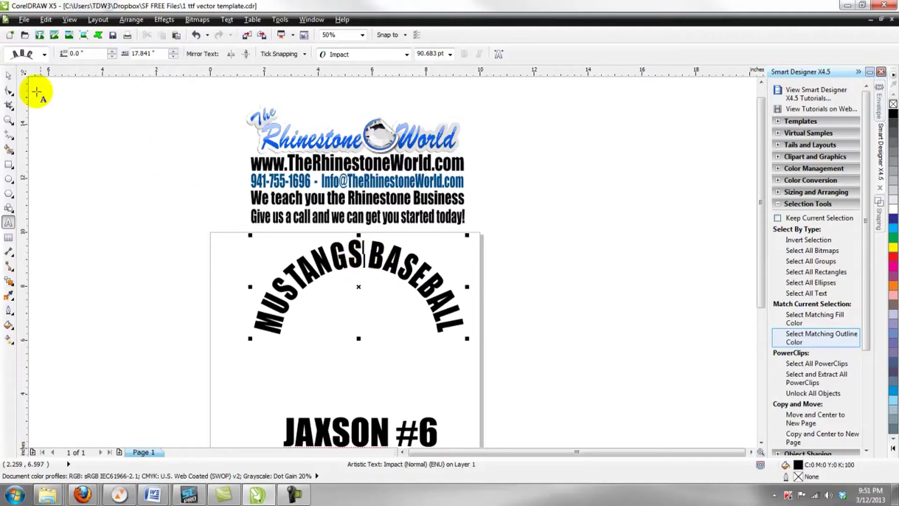
{"action": "left_click", "coordinate": [8, 75]}
{"action": "left_click", "coordinate": [144, 235]}
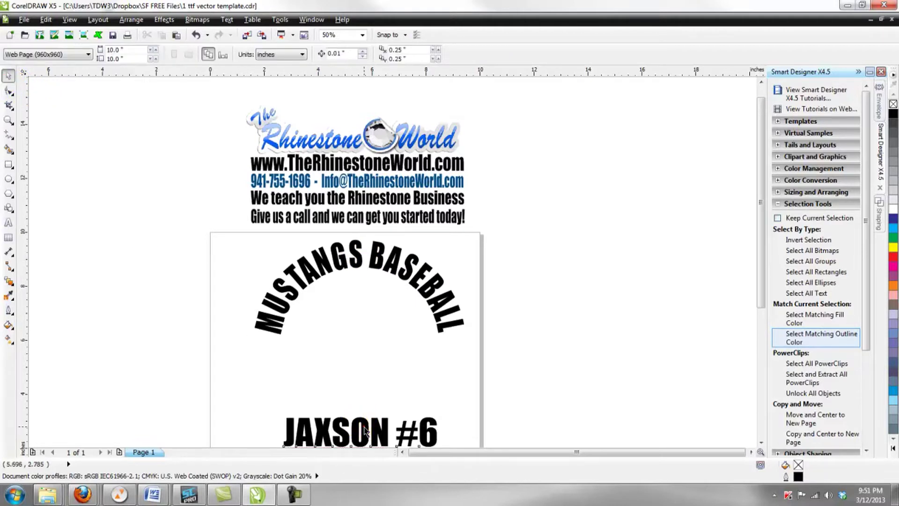
- Delete and re-enter the number 6 in the player name line, then deselect it
{"action": "left_click", "coordinate": [366, 424]}
{"action": "double_click", "coordinate": [423, 430]}
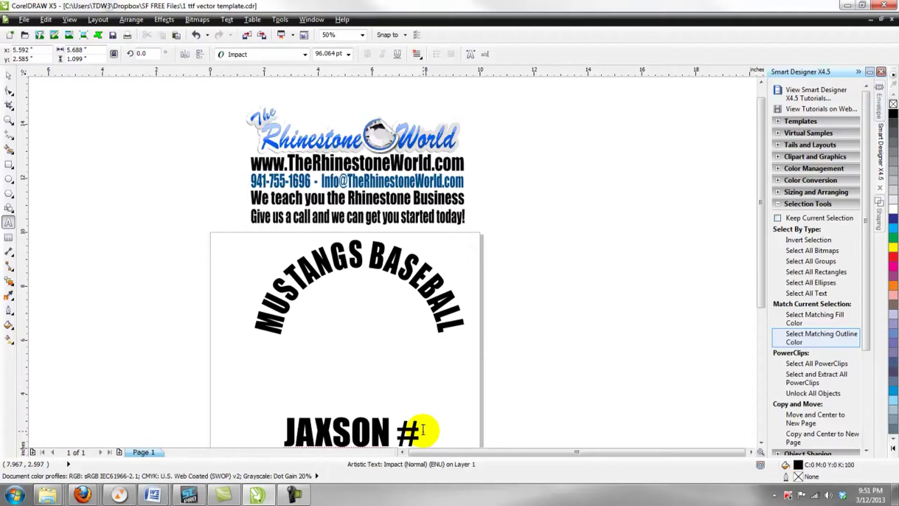
{"action": "left_click", "coordinate": [8, 75]}
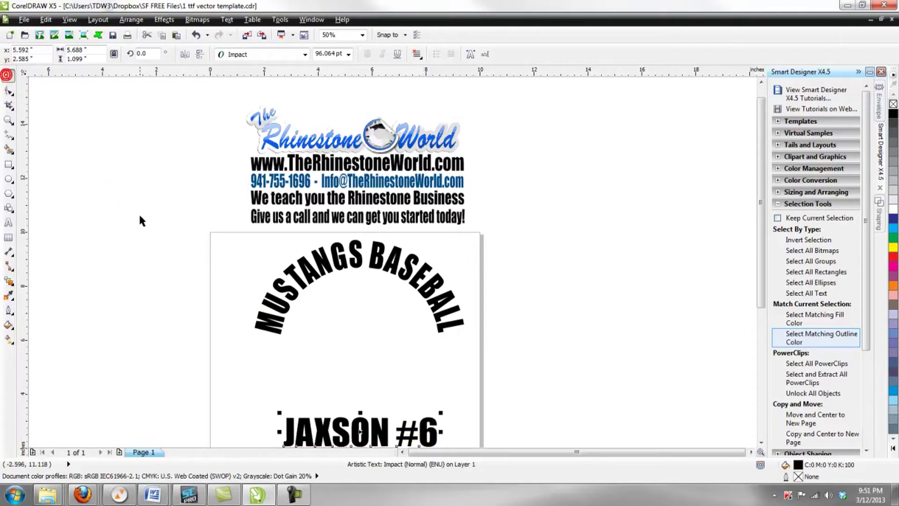
{"action": "left_click", "coordinate": [146, 235]}
{"action": "scroll", "coordinate": [246, 284], "scroll_direction": "down", "scroll_amount": 1}
{"action": "scroll", "coordinate": [279, 337], "scroll_direction": "up", "scroll_amount": 1}
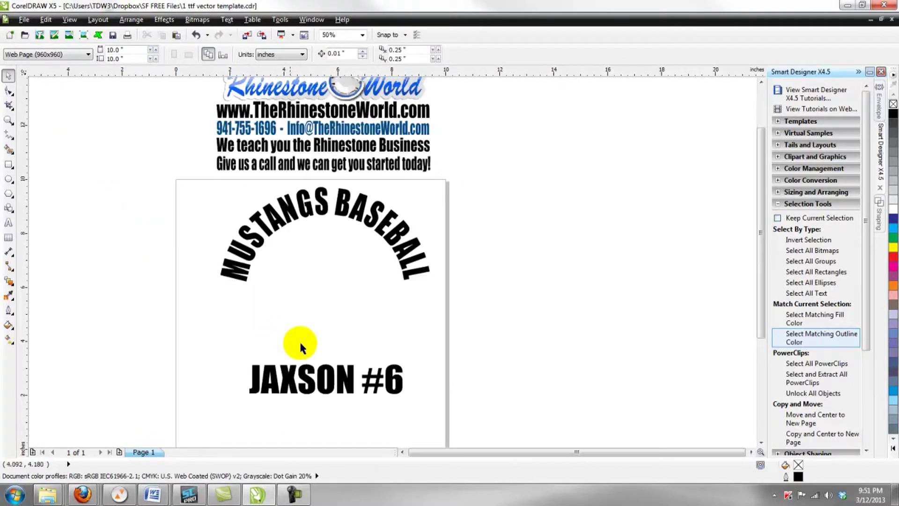
{"action": "left_click", "coordinate": [342, 379]}
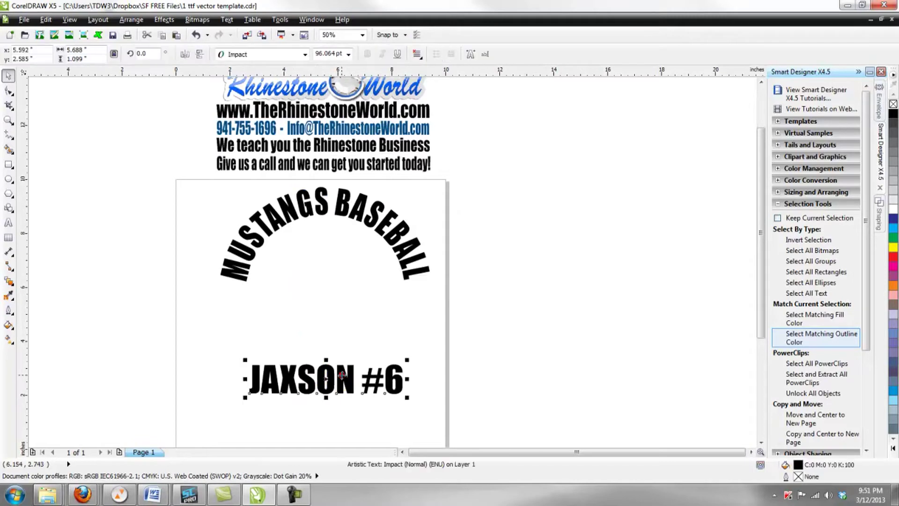
{"action": "left_click", "coordinate": [326, 208]}
{"action": "left_click", "coordinate": [172, 260]}
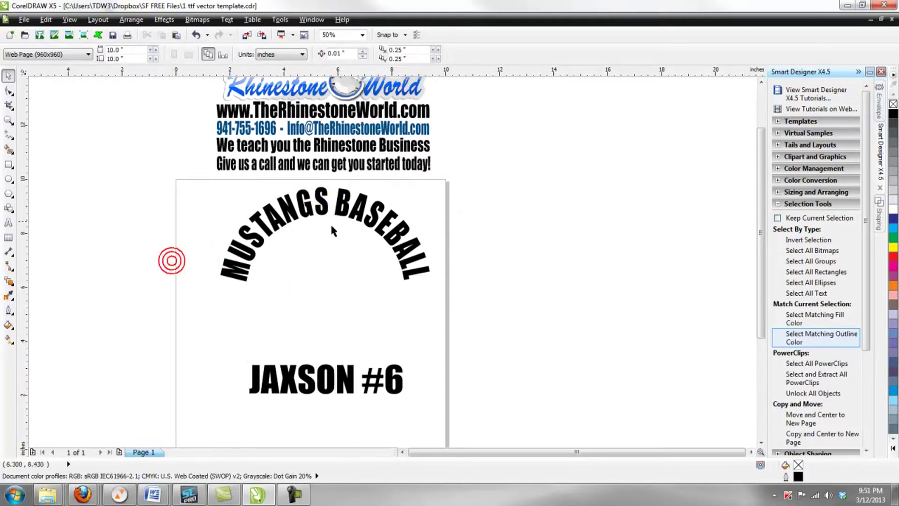
{"action": "left_click", "coordinate": [24, 19]}
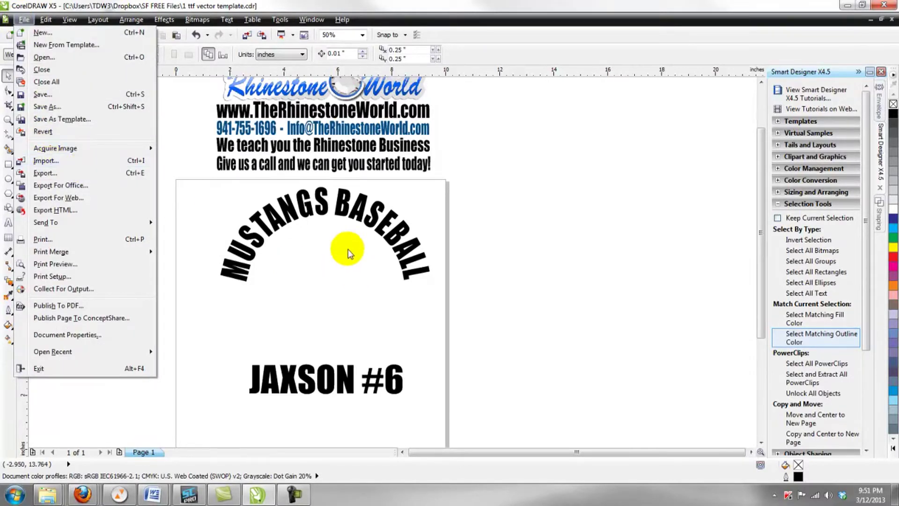
{"action": "left_click", "coordinate": [478, 332]}
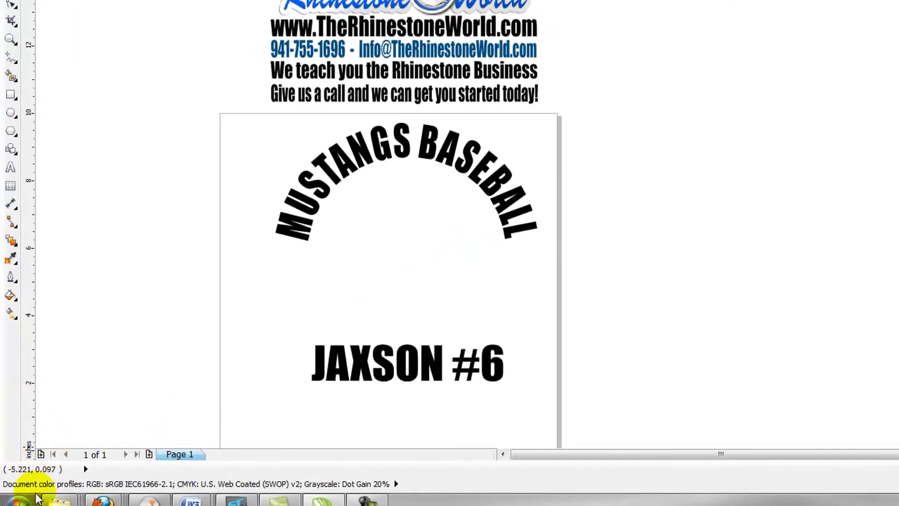
- Search the computer for "BASEBALL 50" and open the baseball 50 vector eps file as editable, importing text as curves
{"action": "left_click", "coordinate": [37, 496]}
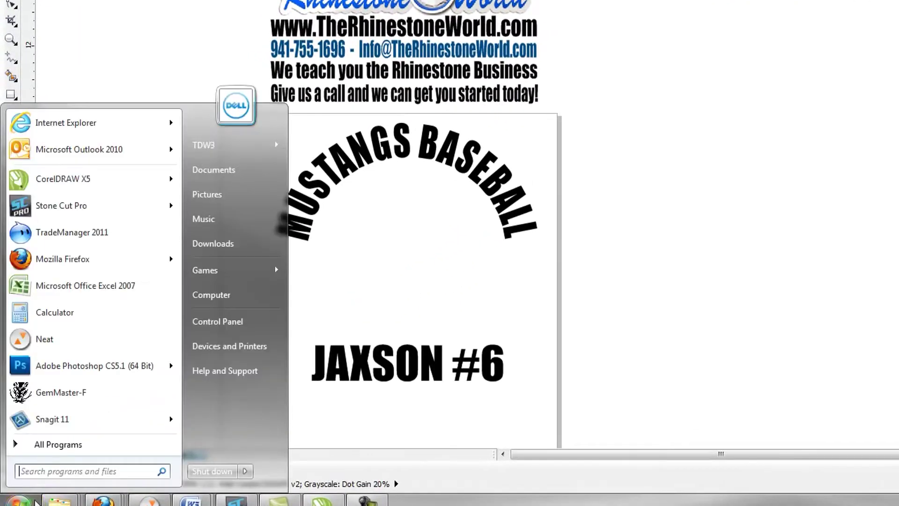
{"action": "type", "text": "BASEBAL"}
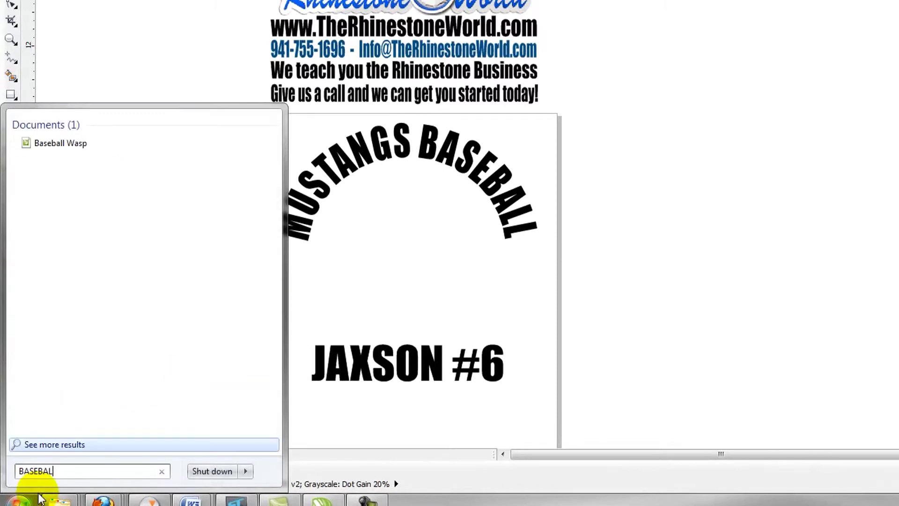
{"action": "type", "text": "L 50"}
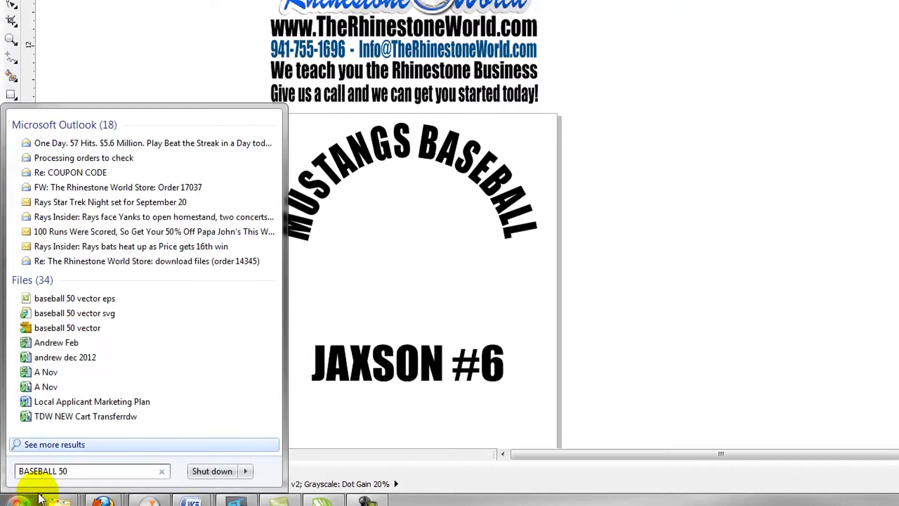
{"action": "left_click", "coordinate": [99, 299]}
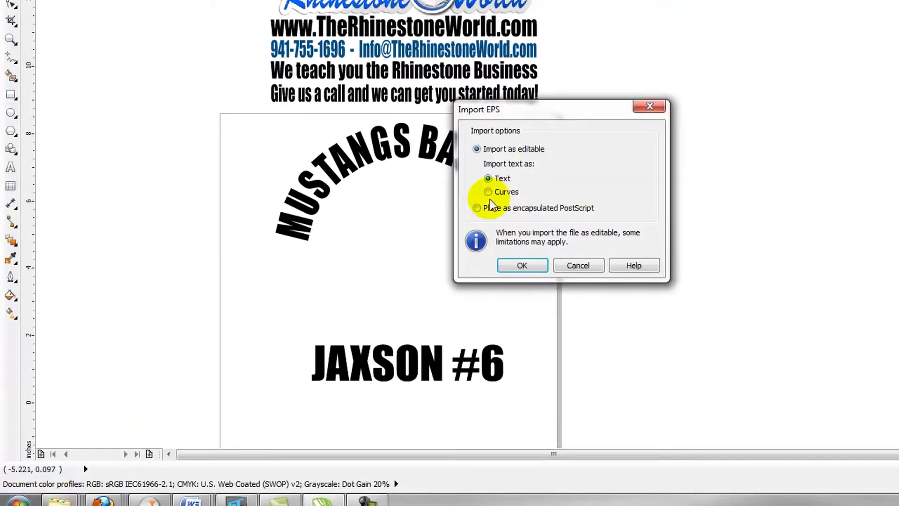
{"action": "left_click", "coordinate": [505, 192]}
{"action": "left_click", "coordinate": [522, 265]}
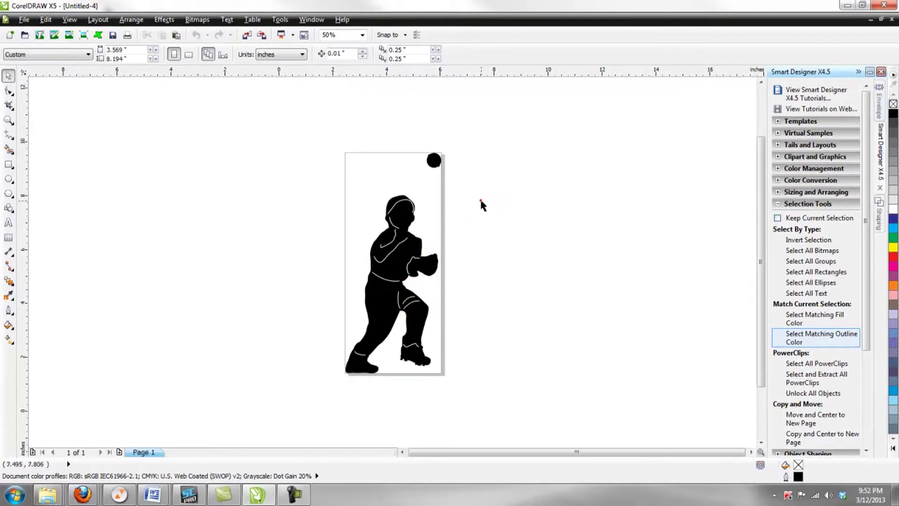
- Copy the complete baseball player graphic and bring the 1 ttf vector template document back to full size
{"action": "left_click_drag", "start_coordinate": [468, 127], "coordinate": [282, 399]}
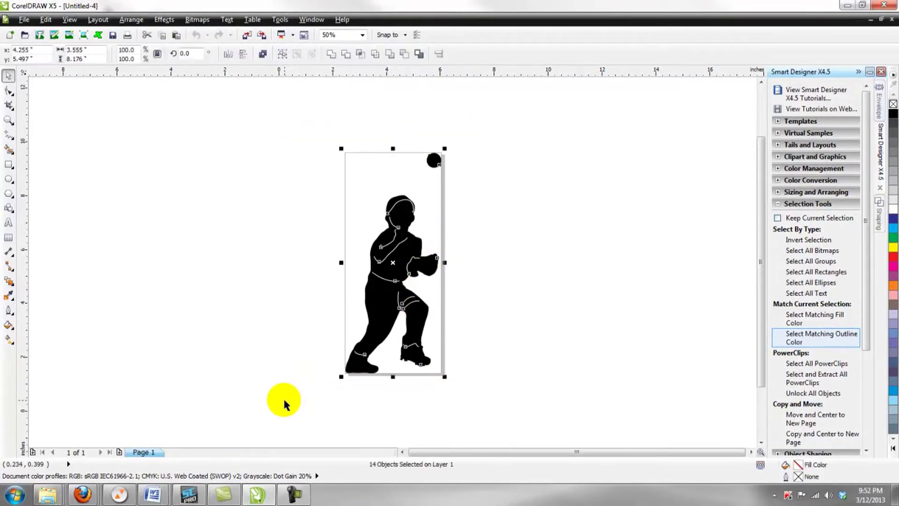
{"action": "left_click", "coordinate": [881, 19]}
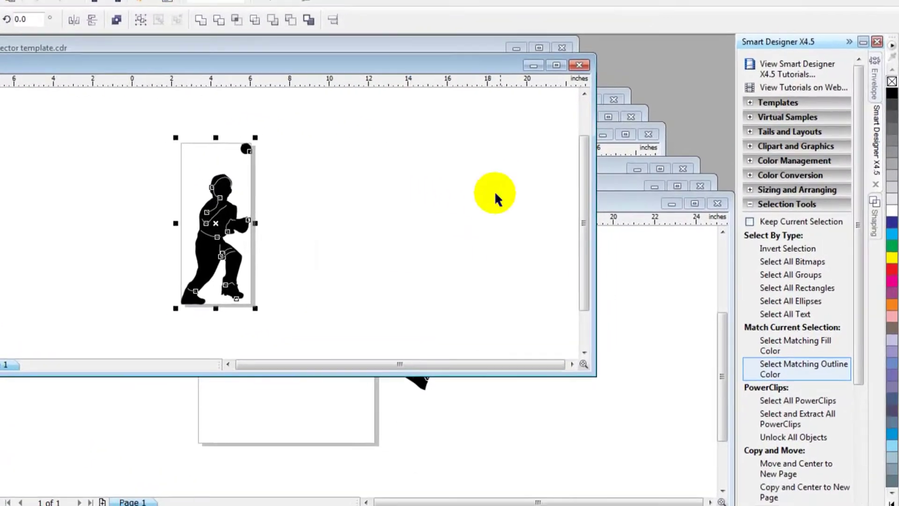
{"action": "left_click_drag", "start_coordinate": [413, 64], "coordinate": [348, 55]}
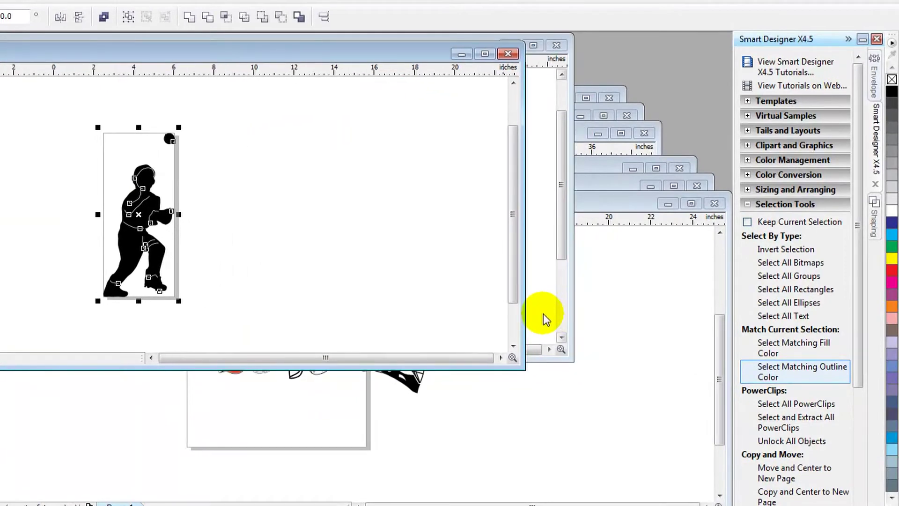
{"action": "left_click", "coordinate": [543, 316]}
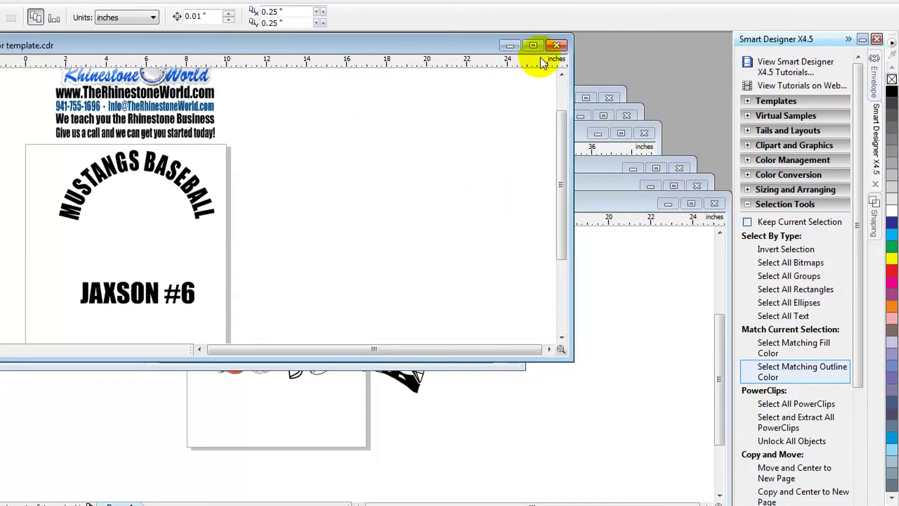
{"action": "left_click", "coordinate": [533, 45]}
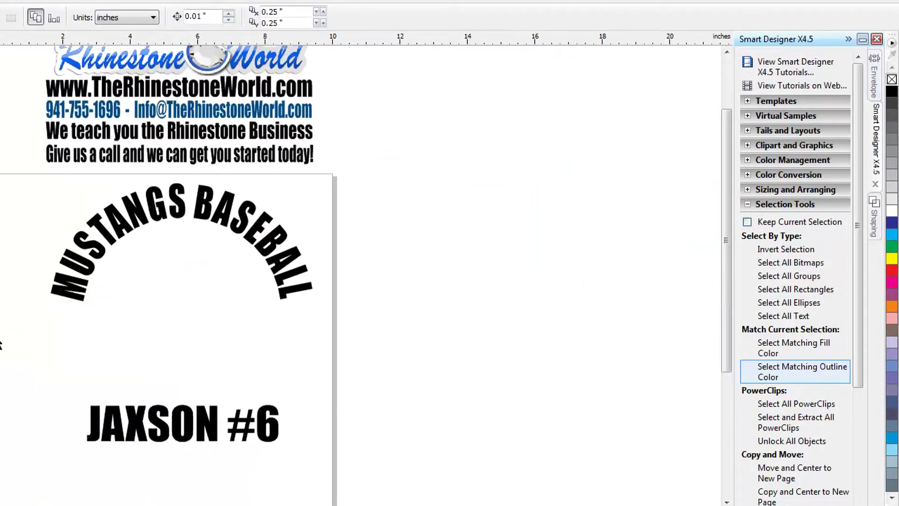
- Paste the player graphic into the template and scale it down to fit between the arched text and the name line
{"action": "key", "text": "ctrl+v"}
{"action": "left_click_drag", "start_coordinate": [176, 340], "coordinate": [205, 268]}
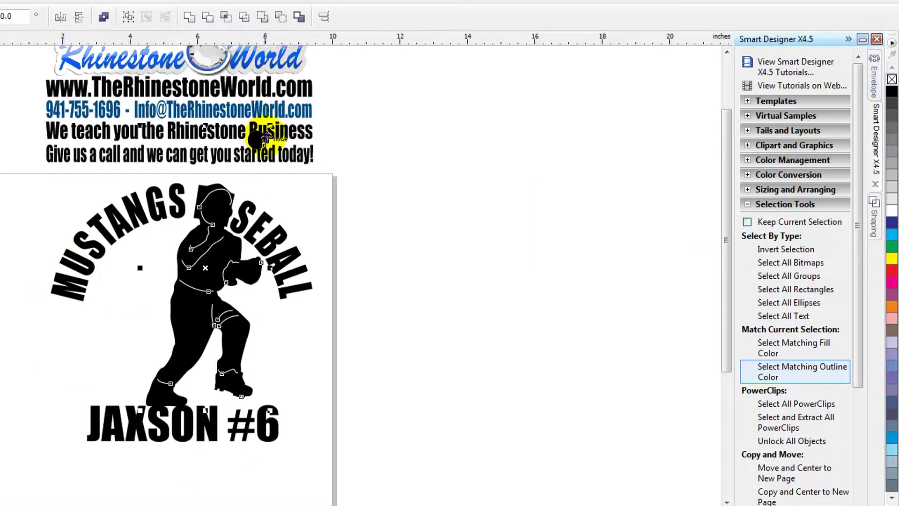
{"action": "left_click_drag", "start_coordinate": [270, 125], "coordinate": [226, 176]}
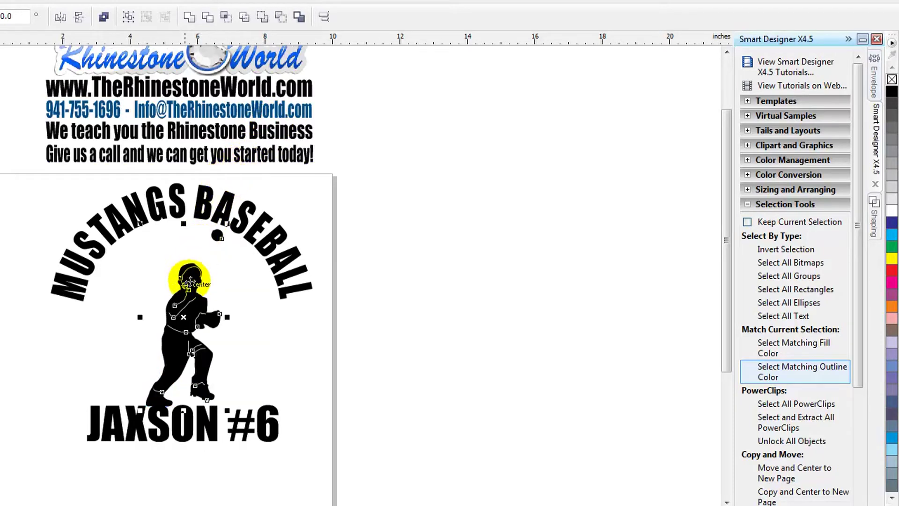
- Try repositioning the player figure under the arched text, then undo the last two changes
{"action": "left_click_drag", "start_coordinate": [189, 283], "coordinate": [223, 221]}
{"action": "left_click", "coordinate": [205, 262]}
{"action": "left_click", "coordinate": [213, 223]}
{"action": "left_click", "coordinate": [238, 257]}
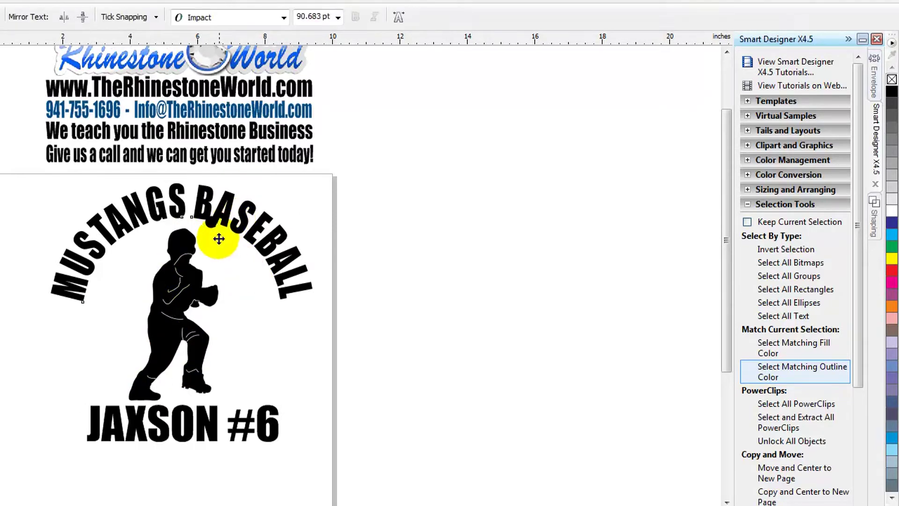
{"action": "key", "text": "ctrl+z"}
{"action": "key", "text": "ctrl+z"}
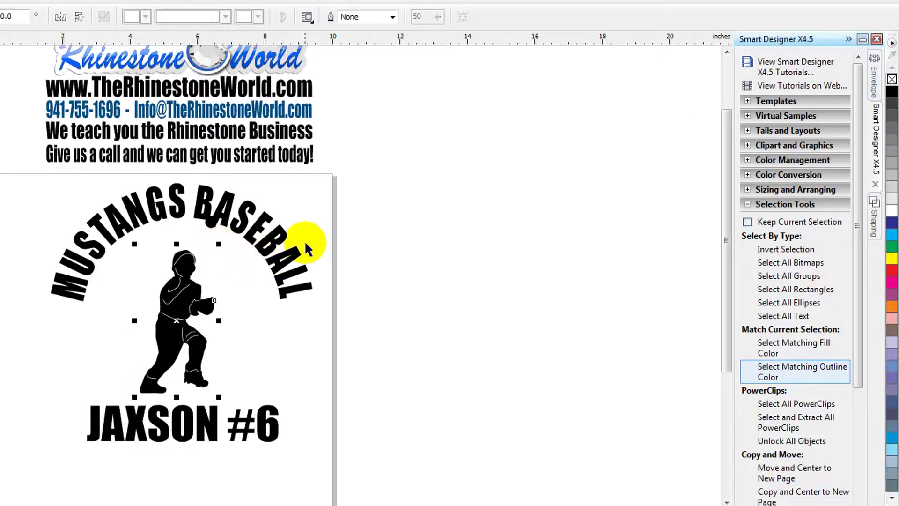
- Select the whole player graphic including the ball and enlarge it proportionally up into the arched text
{"action": "left_click", "coordinate": [332, 231]}
{"action": "left_click_drag", "start_coordinate": [305, 180], "coordinate": [104, 403]}
{"action": "left_click_drag", "start_coordinate": [216, 216], "coordinate": [232, 178]}
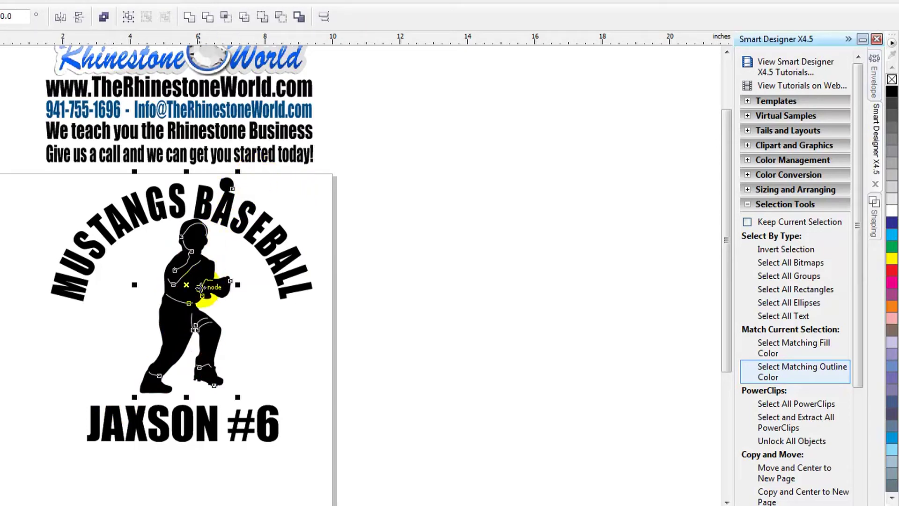
{"action": "left_click", "coordinate": [351, 348]}
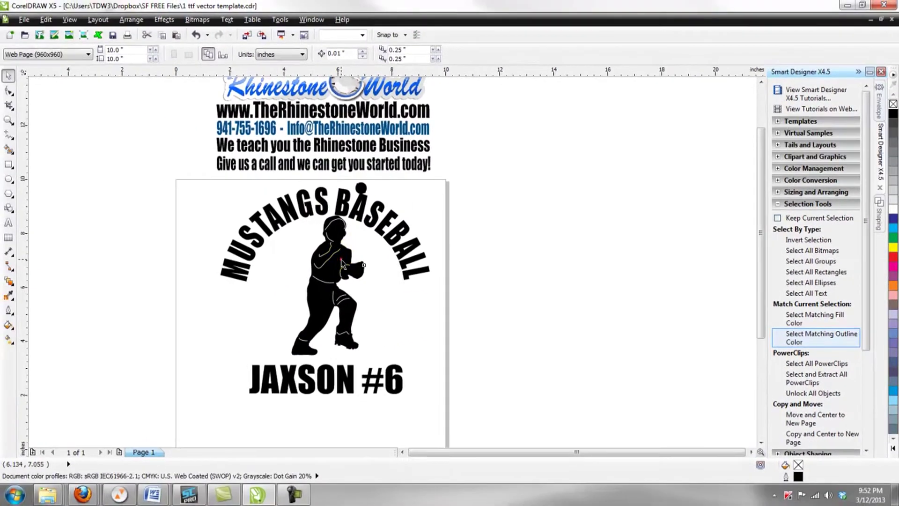
- Delete the ball and all pieces of the player figure from the template, keeping the arched text and name line
{"action": "left_click", "coordinate": [342, 262]}
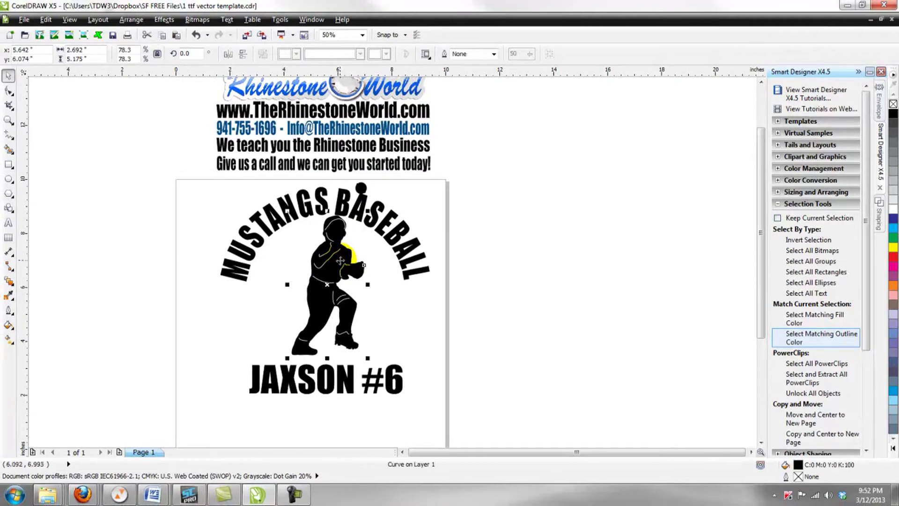
{"action": "left_click", "coordinate": [480, 239]}
{"action": "left_click_drag", "start_coordinate": [484, 169], "coordinate": [294, 296]}
{"action": "key", "text": "Delete"}
{"action": "left_click", "coordinate": [315, 277]}
{"action": "key", "text": "Delete"}
{"action": "left_click_drag", "start_coordinate": [490, 266], "coordinate": [257, 375]}
{"action": "key", "text": "Delete"}
{"action": "left_click", "coordinate": [514, 321]}
- Add a lowercase letter a in Impact between the arched text and name line, and enlarge it to about 2.7 × 3.8 inches
{"action": "left_click", "coordinate": [284, 285]}
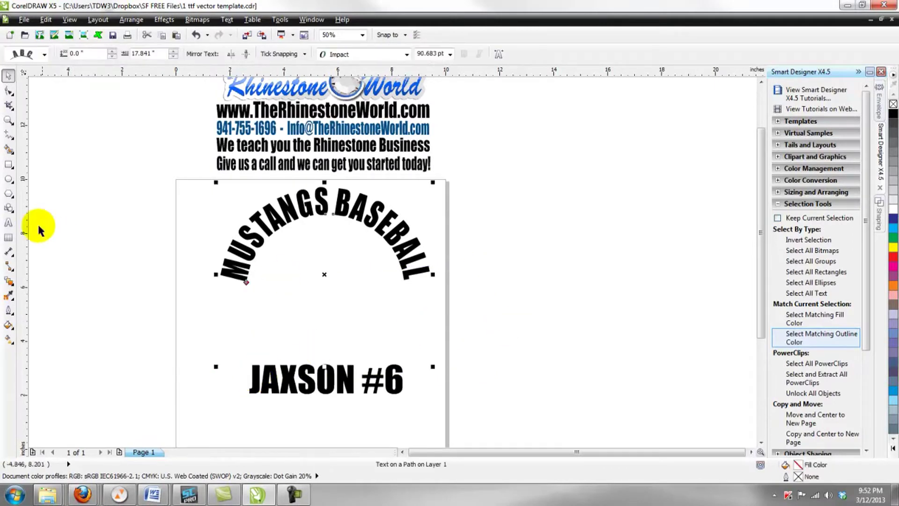
{"action": "left_click", "coordinate": [9, 221]}
{"action": "left_click", "coordinate": [304, 309]}
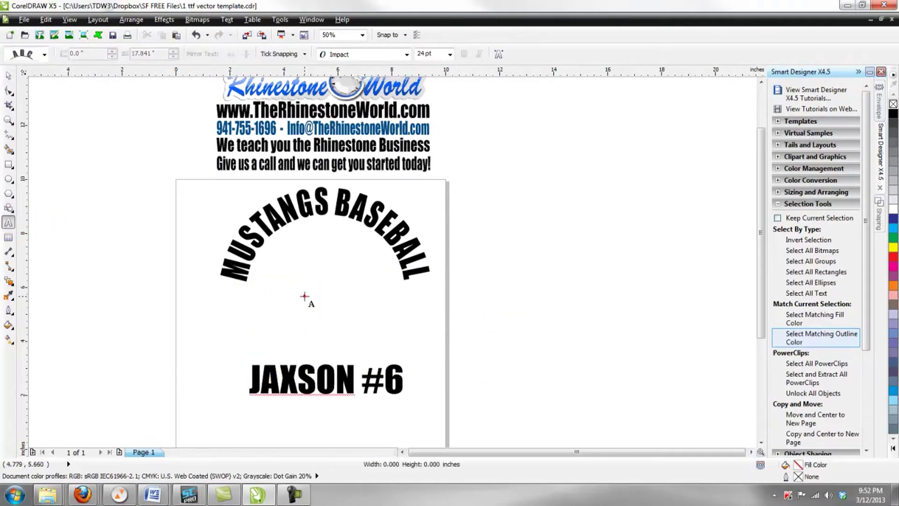
{"action": "left_click", "coordinate": [325, 323]}
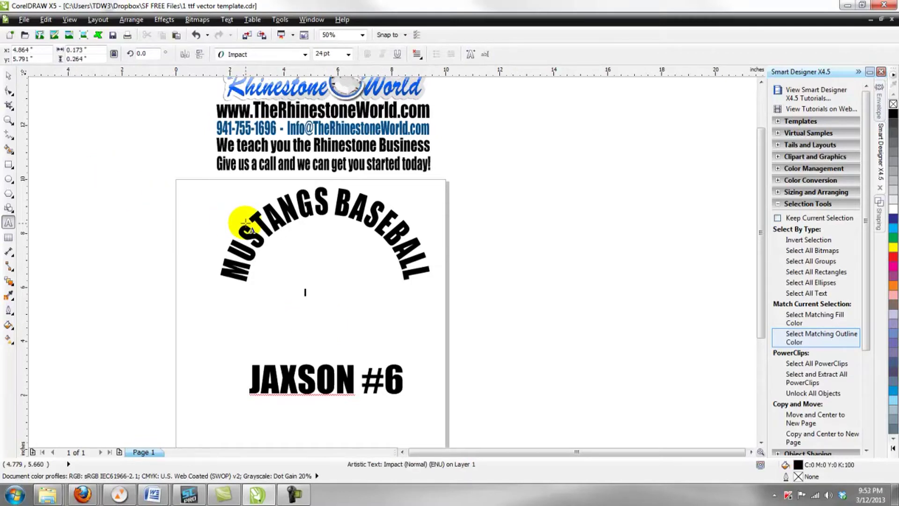
{"action": "left_click", "coordinate": [8, 78]}
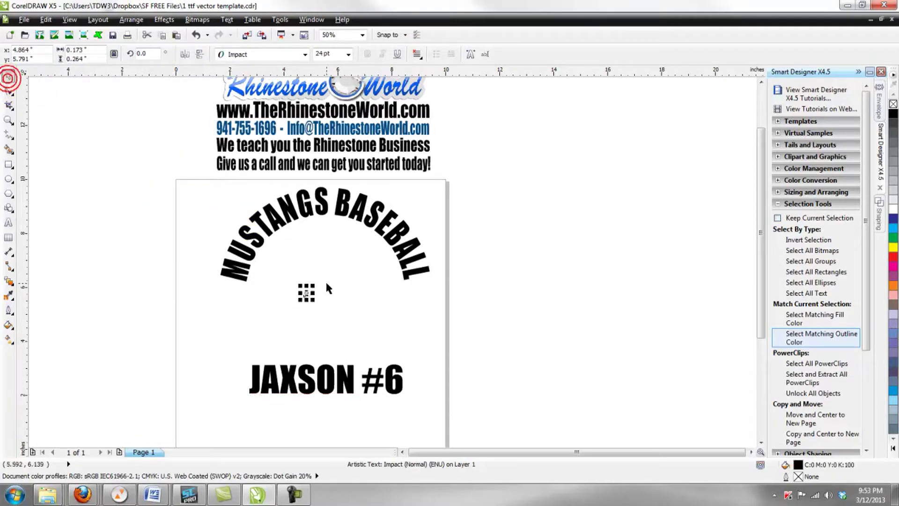
{"action": "left_click_drag", "start_coordinate": [314, 284], "coordinate": [421, 207]}
{"action": "left_click_drag", "start_coordinate": [347, 247], "coordinate": [333, 292]}
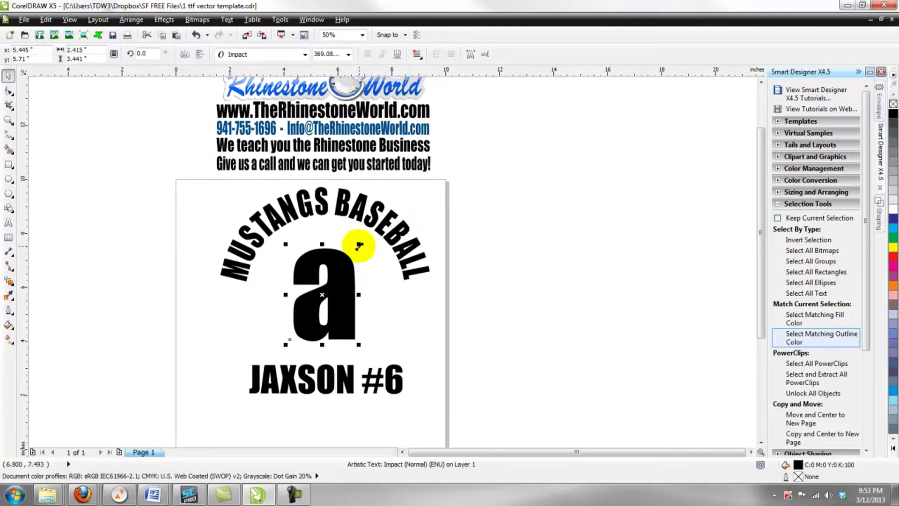
{"action": "mouse_move", "coordinate": [359, 246]}
{"action": "left_mouse_down"}
{"action": "mouse_move", "coordinate": [384, 225]}
{"action": "mouse_move", "coordinate": [366, 236]}
{"action": "left_mouse_up"}
- Change the letter's font to TRW BASEBALL VECTOR PACK 1, then fit the baseball under the arched text at about 5.15 inches wide
{"action": "left_click", "coordinate": [305, 54]}
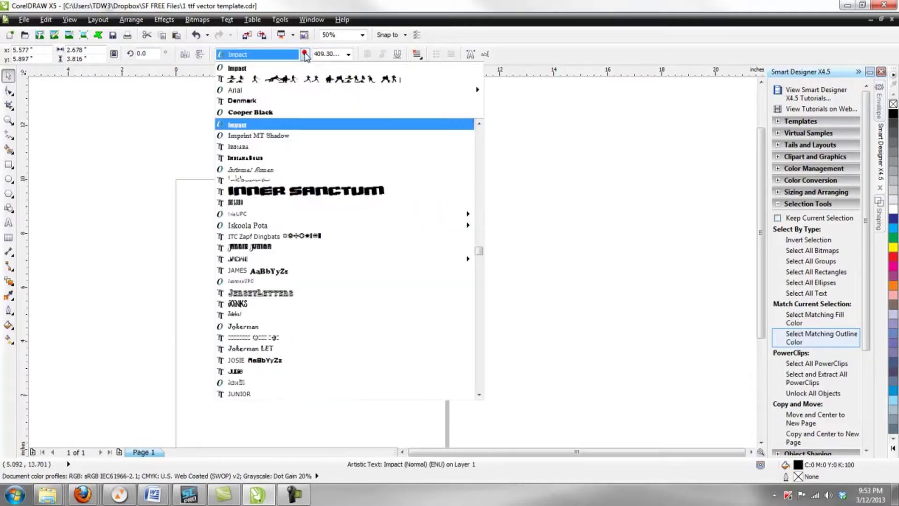
{"action": "left_click", "coordinate": [289, 82]}
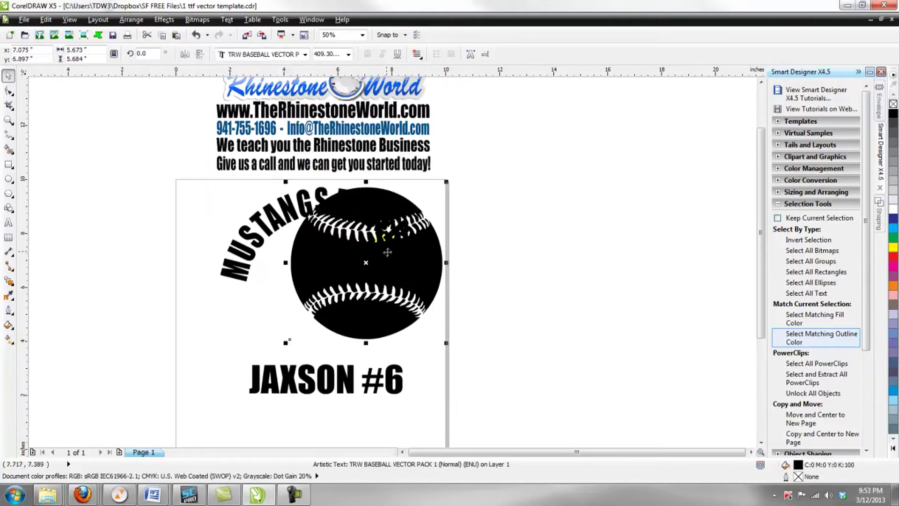
{"action": "left_click_drag", "start_coordinate": [387, 253], "coordinate": [351, 282]}
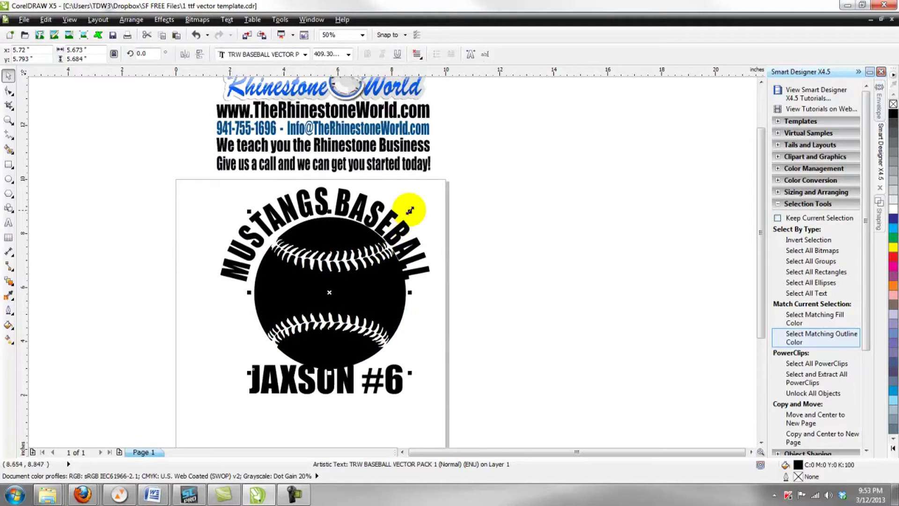
{"action": "left_click_drag", "start_coordinate": [410, 210], "coordinate": [396, 226]}
{"action": "left_click_drag", "start_coordinate": [366, 295], "coordinate": [369, 287]}
{"action": "left_click", "coordinate": [475, 312]}
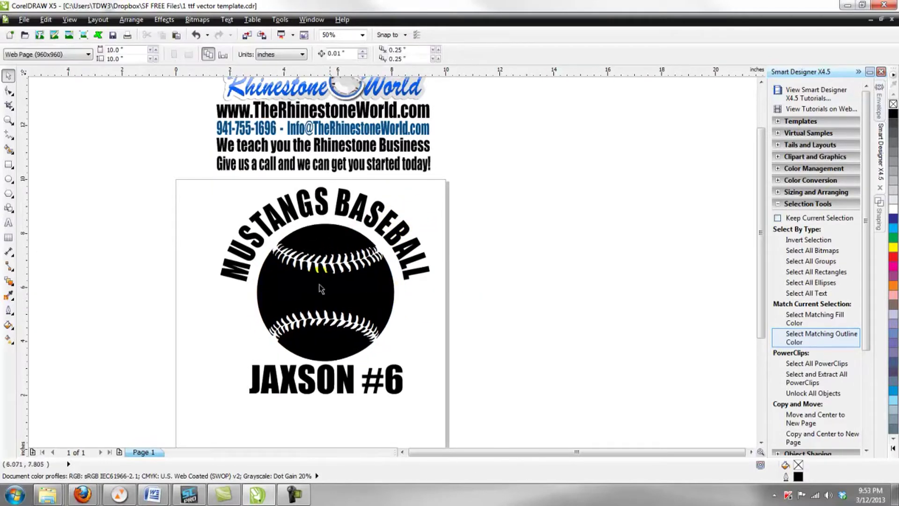
- Replace the baseball character with b for the swinging batter, and that with c for the crouching fielder
{"action": "double_click", "coordinate": [366, 307]}
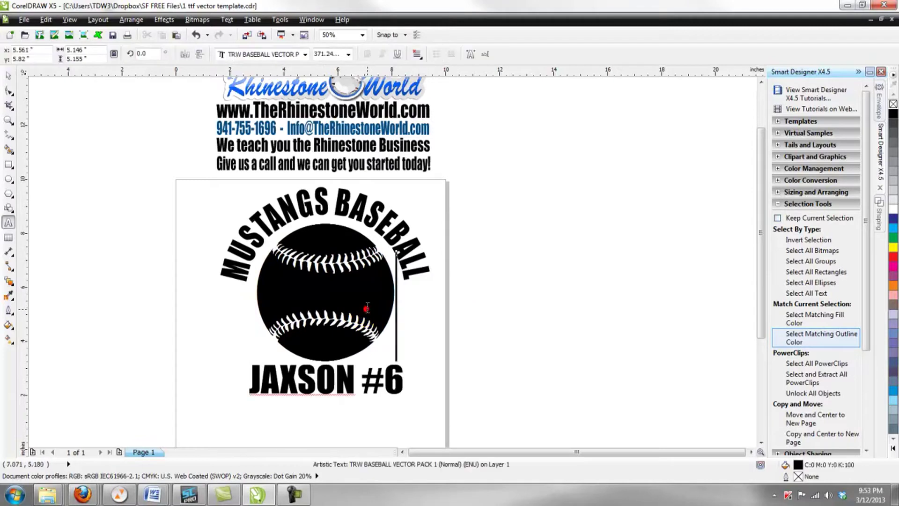
{"action": "key", "text": "BackSpace"}
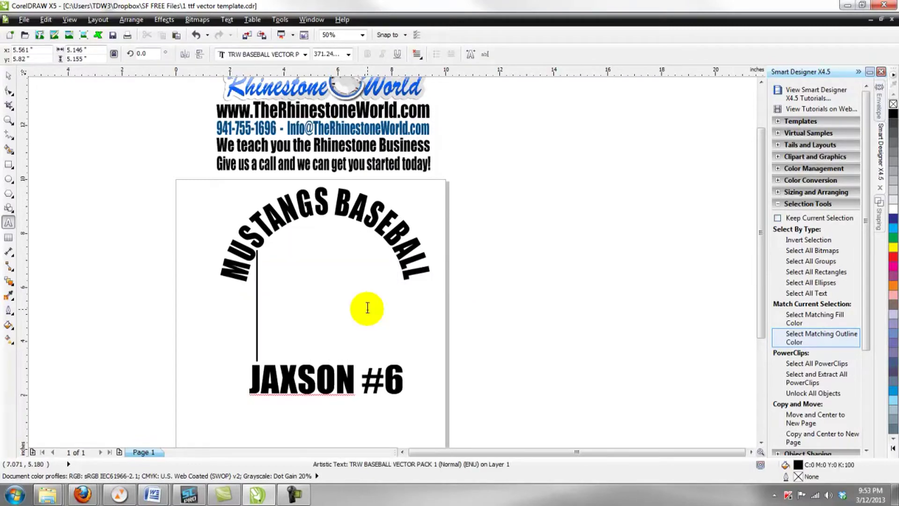
{"action": "type", "text": "b"}
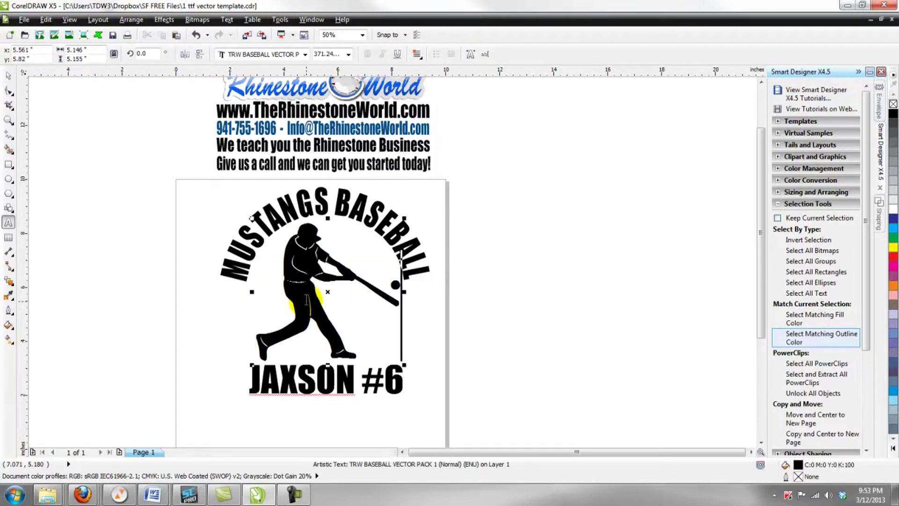
{"action": "key", "text": "BackSpace"}
{"action": "type", "text": "c"}
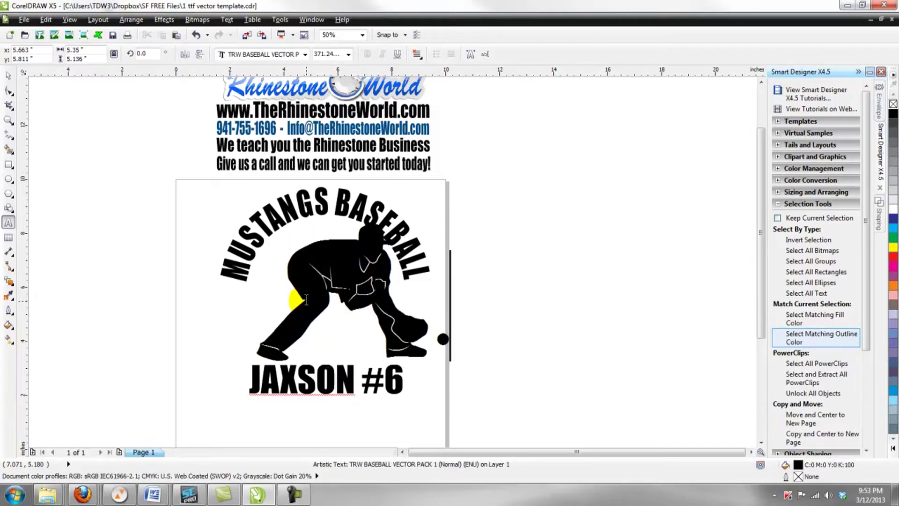
- Scale the crouching fielder down to about 6.4 × 4.6 inches and position it between the arched text and name line
{"action": "left_click", "coordinate": [8, 75]}
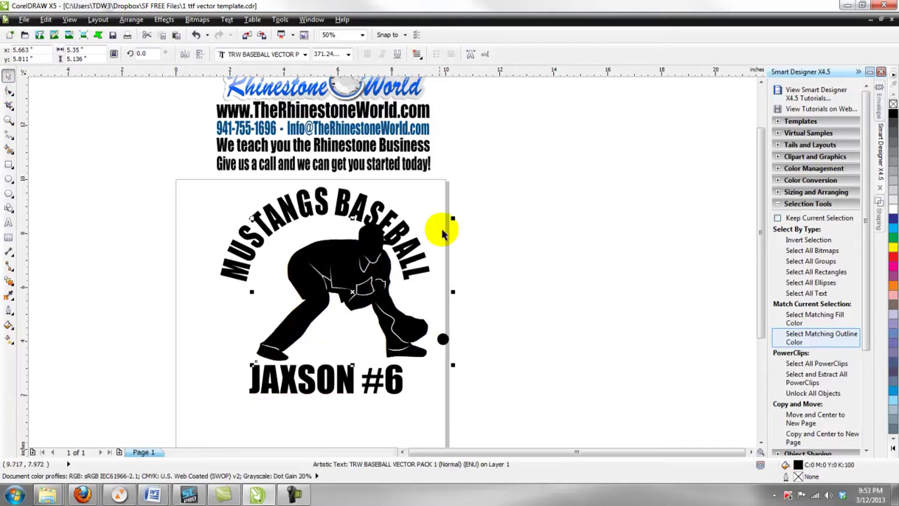
{"action": "left_click_drag", "start_coordinate": [454, 219], "coordinate": [434, 233]}
{"action": "left_click_drag", "start_coordinate": [367, 276], "coordinate": [356, 270]}
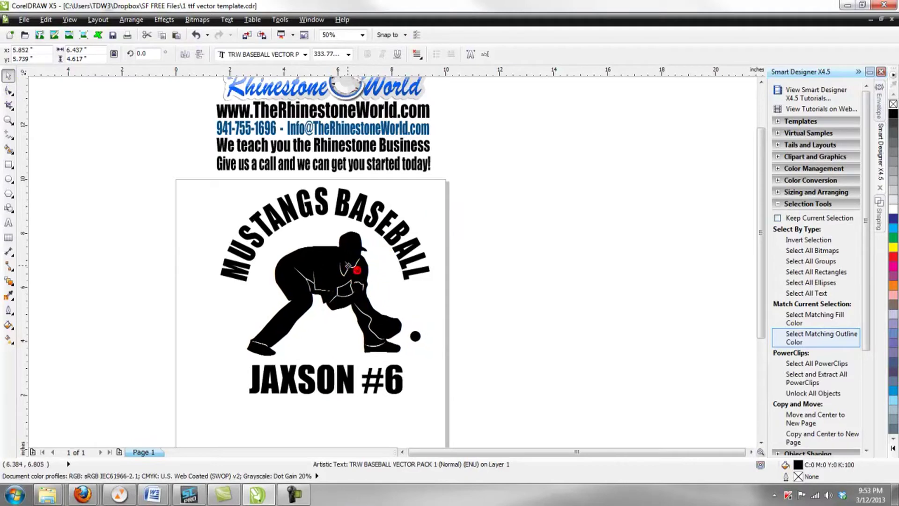
{"action": "left_click", "coordinate": [476, 262]}
- Replace the fielder character with the squatting catcher and shift the figure to centre it under the arched text
{"action": "double_click", "coordinate": [355, 289]}
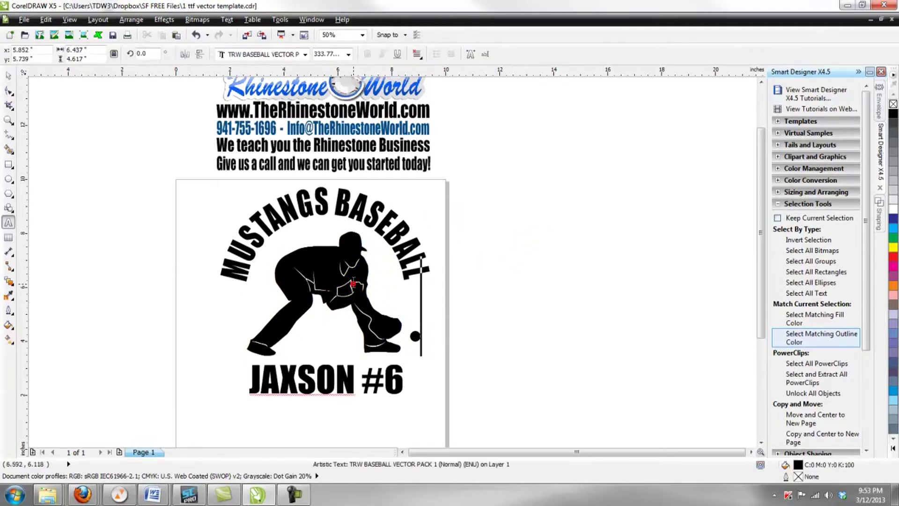
{"action": "key", "text": "BackSpace"}
{"action": "type", "text": "b"}
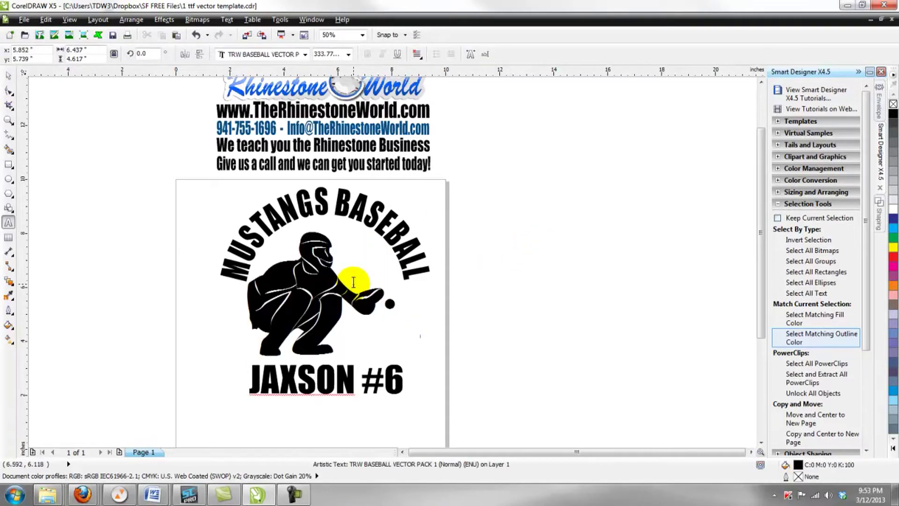
{"action": "left_click", "coordinate": [9, 75]}
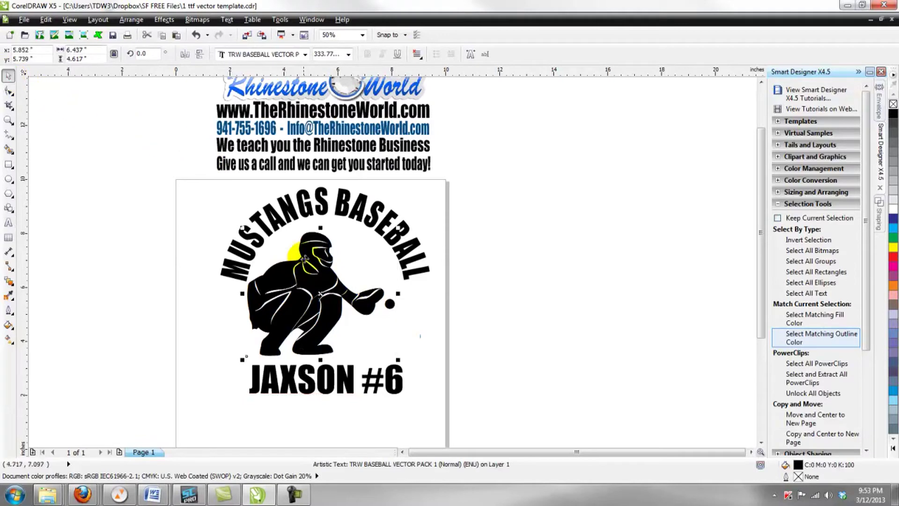
{"action": "left_click_drag", "start_coordinate": [308, 261], "coordinate": [317, 263]}
- Replace the catcher with the thrower leaping over a sliding runner, enlarge it to about 3.8 × 4.9 inches and centre it
{"action": "double_click", "coordinate": [316, 262]}
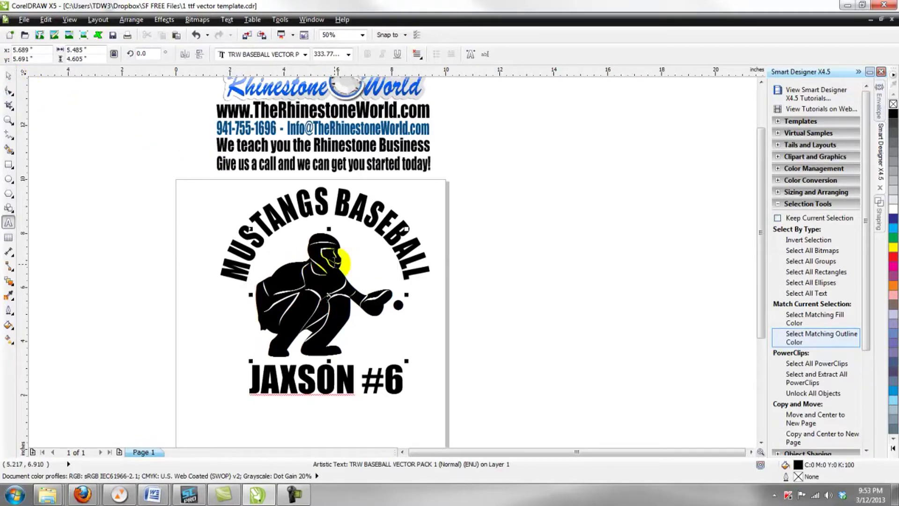
{"action": "key", "text": "BackSpace"}
{"action": "type", "text": "c"}
{"action": "left_click", "coordinate": [8, 75]}
{"action": "left_click_drag", "start_coordinate": [356, 228], "coordinate": [362, 222]}
{"action": "left_click_drag", "start_coordinate": [318, 260], "coordinate": [334, 260]}
- Replace the leaping thrower with the outfielder at the 405 wall and enlarge the graphic to about 3.9 × 5.1 inches
{"action": "double_click", "coordinate": [334, 259]}
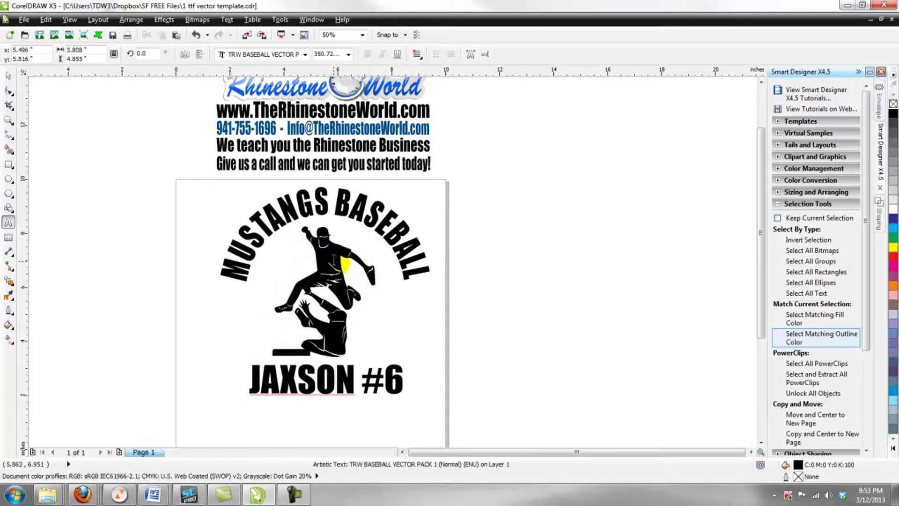
{"action": "key", "text": "BackSpace"}
{"action": "type", "text": "d"}
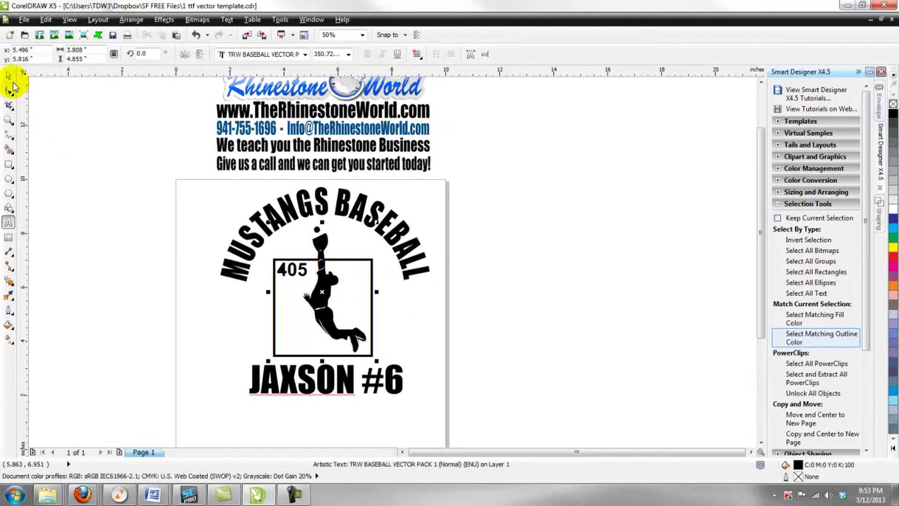
{"action": "left_click", "coordinate": [9, 75]}
{"action": "left_click", "coordinate": [373, 224]}
- Try the font's other player characters one after another in place of the outfielder, ending on the young fielder with the ball overhead
{"action": "double_click", "coordinate": [376, 280]}
{"action": "key", "text": "BackSpace"}
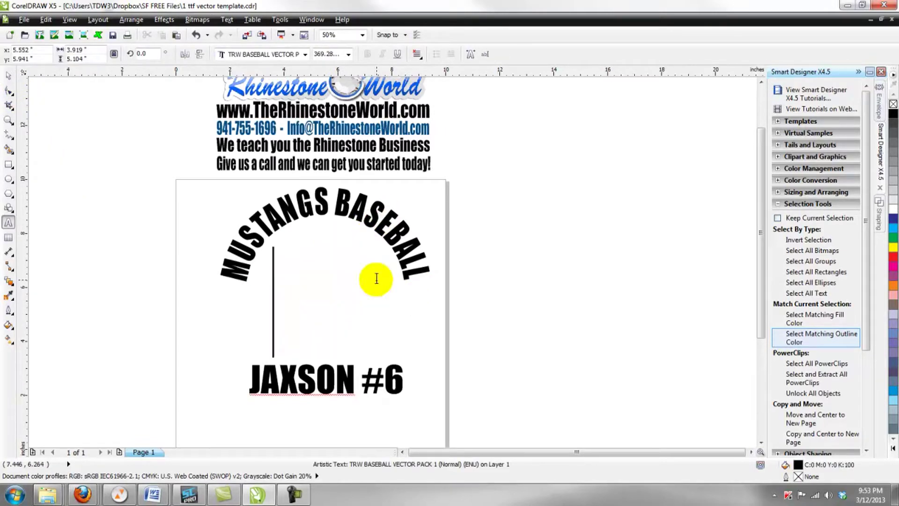
{"action": "type", "text": "d"}
{"action": "key", "text": "BackSpace"}
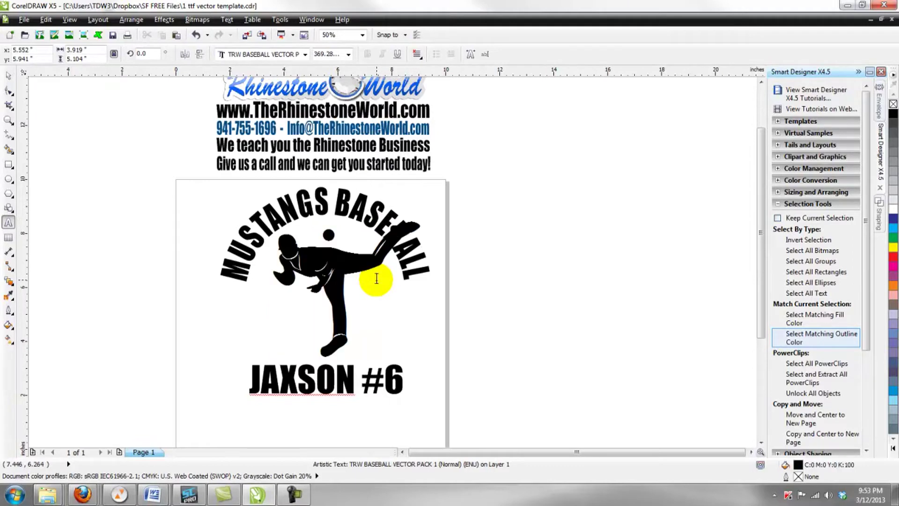
{"action": "key", "text": "BackSpace"}
{"action": "type", "text": "f"}
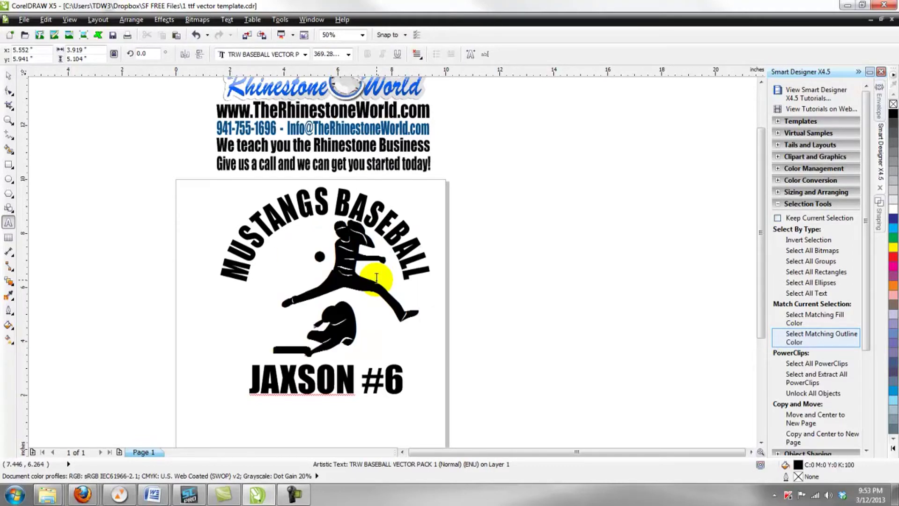
{"action": "key", "text": "BackSpace"}
{"action": "type", "text": "g"}
{"action": "key", "text": "BackSpace"}
{"action": "type", "text": "h"}
{"action": "key", "text": "BackSpace"}
{"action": "type", "text": "e"}
{"action": "key", "text": "BackSpace"}
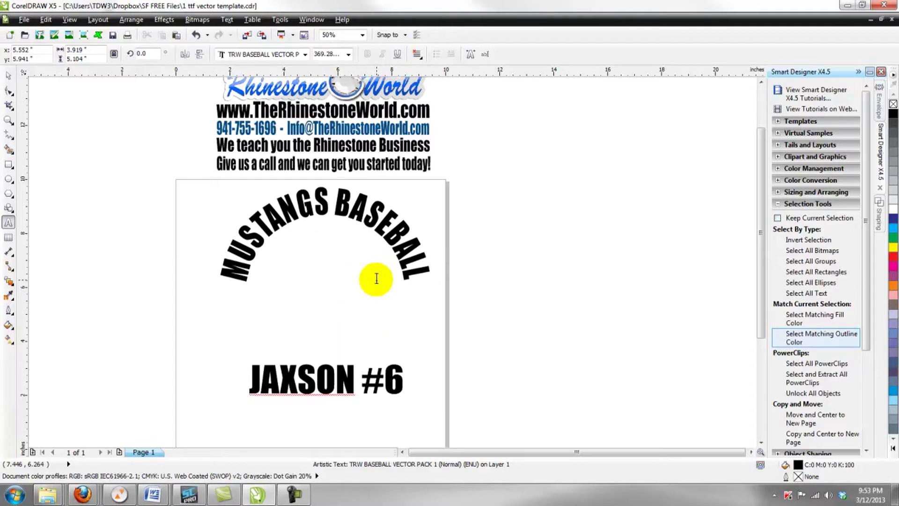
{"action": "type", "text": "f"}
{"action": "key", "text": "BackSpace"}
{"action": "type", "text": "g"}
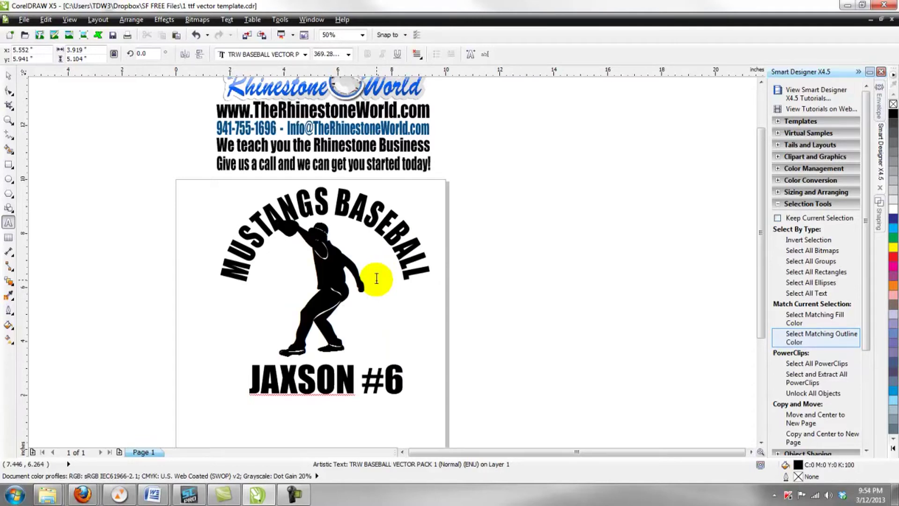
{"action": "key", "text": "BackSpace"}
{"action": "type", "text": "h"}
{"action": "key", "text": "BackSpace"}
{"action": "type", "text": "i"}
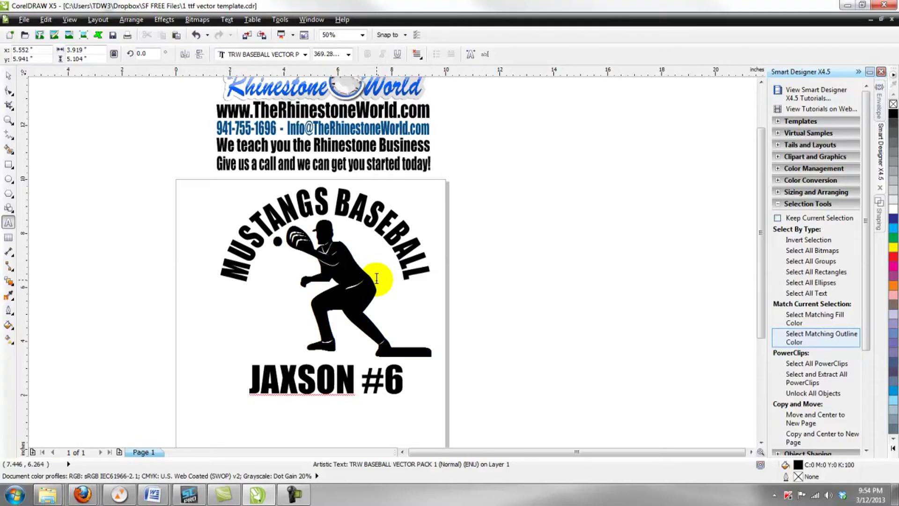
{"action": "key", "text": "BackSpace"}
{"action": "type", "text": "j"}
{"action": "key", "text": "BackSpace"}
{"action": "type", "text": "k"}
{"action": "key", "text": "BackSpace"}
{"action": "type", "text": "l"}
{"action": "key", "text": "BackSpace"}
{"action": "type", "text": "m"}
{"action": "key", "text": "BackSpace"}
{"action": "type", "text": "n"}
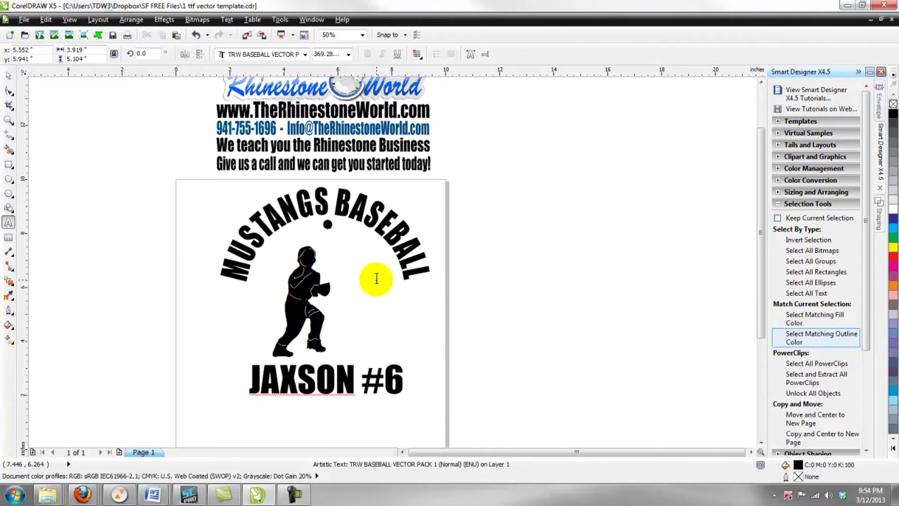
- Replace the young fielder with the swinging batter and move the figure to centre it between the arched text and name line
{"action": "key", "text": "BackSpace"}
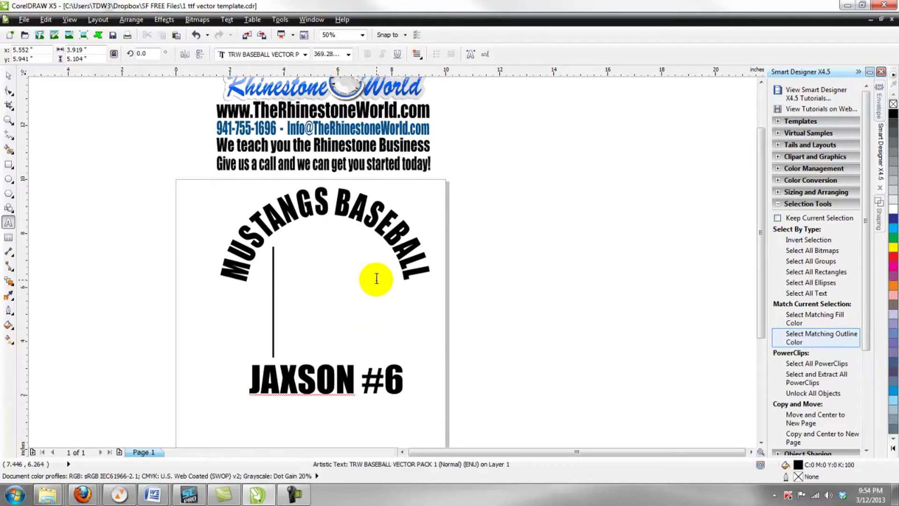
{"action": "type", "text": "o"}
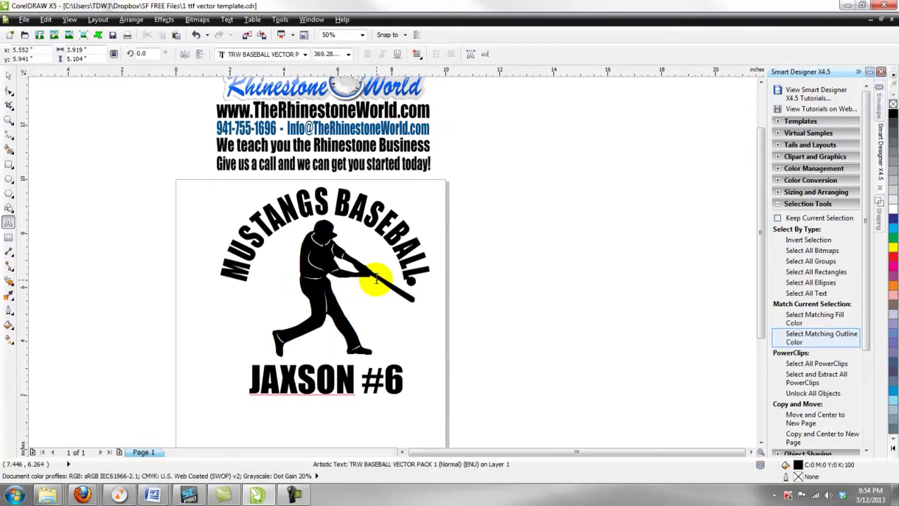
{"action": "left_click", "coordinate": [8, 75]}
{"action": "left_click", "coordinate": [318, 261]}
{"action": "left_click_drag", "start_coordinate": [317, 262], "coordinate": [309, 264]}
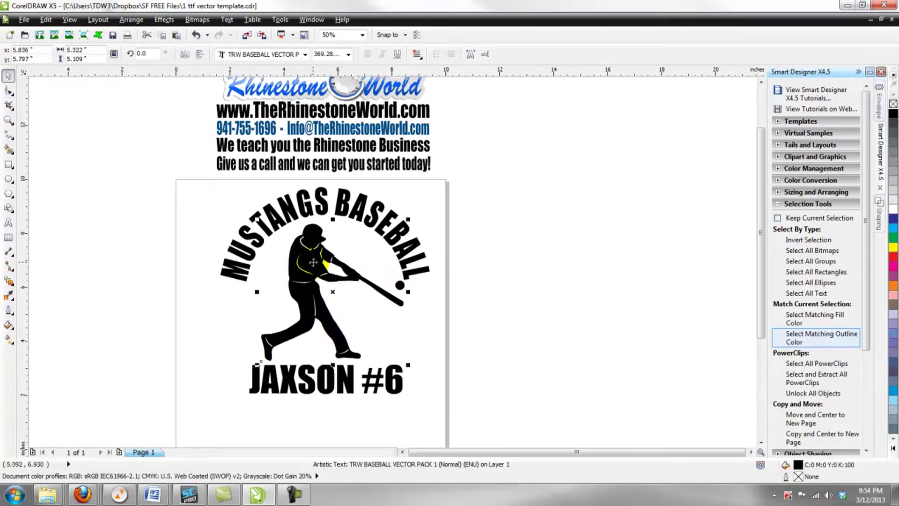
- Replace the detailed swinging batter with its solid silhouette version from the same font
{"action": "double_click", "coordinate": [314, 262]}
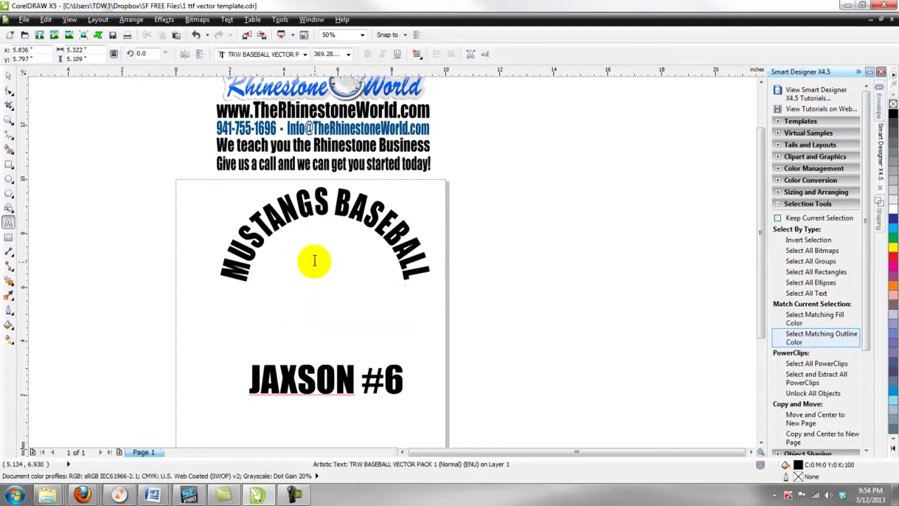
{"action": "type", "text": "a"}
{"action": "left_click", "coordinate": [8, 75]}
{"action": "left_click", "coordinate": [306, 267]}
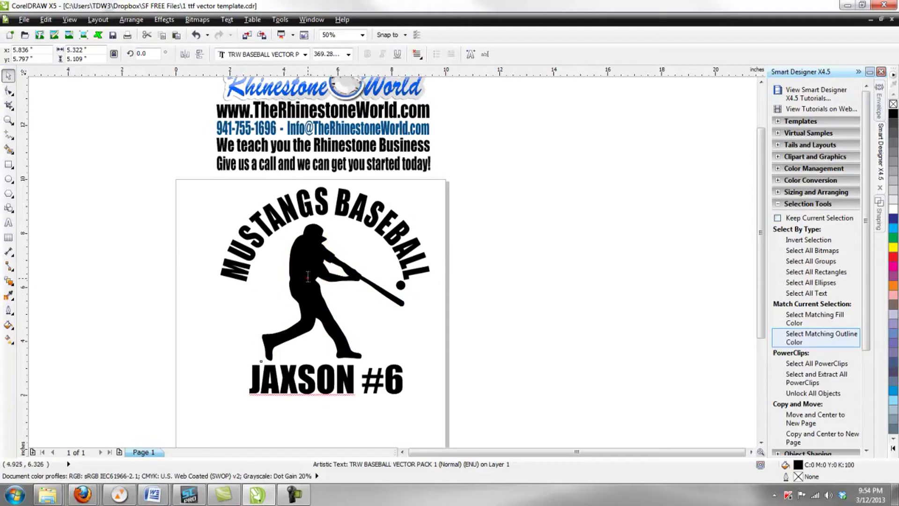
- Swap the silhouette batter for the solid crouching fielder, and that for the solid batter holding the bat upright
{"action": "double_click", "coordinate": [308, 277]}
{"action": "type", "text": "b"}
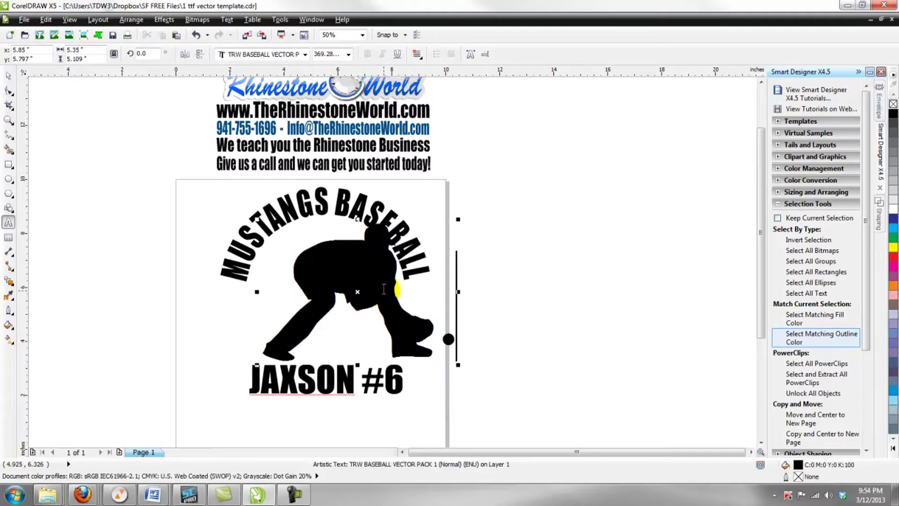
{"action": "key", "text": "BackSpace"}
{"action": "type", "text": "c"}
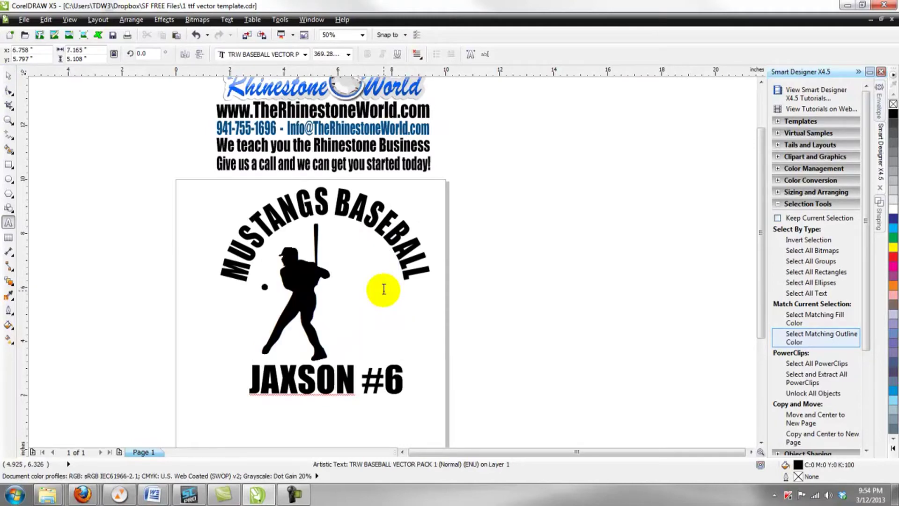
- Try the font's other solid silhouettes one after another in place of the upright batter, including the play at the base
{"action": "key", "text": "BackSpace"}
{"action": "type", "text": "c"}
{"action": "key", "text": "BackSpace"}
{"action": "type", "text": "d"}
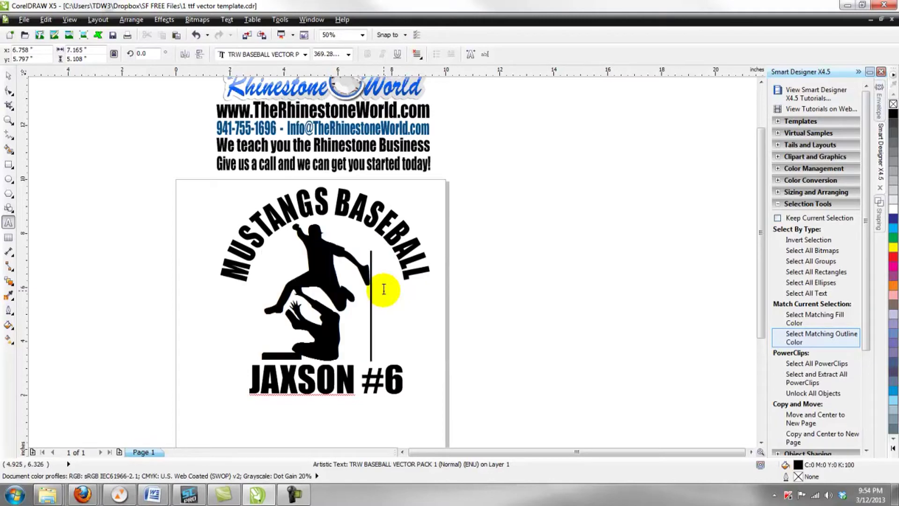
{"action": "key", "text": "BackSpace"}
{"action": "type", "text": "e"}
{"action": "key", "text": "BackSpace"}
{"action": "type", "text": "f"}
{"action": "key", "text": "BackSpace"}
{"action": "type", "text": "g"}
{"action": "key", "text": "BackSpace"}
{"action": "type", "text": "h"}
{"action": "key", "text": "BackSpace"}
{"action": "type", "text": "i"}
{"action": "key", "text": "BackSpace"}
{"action": "type", "text": "j"}
{"action": "key", "text": "BackSpace"}
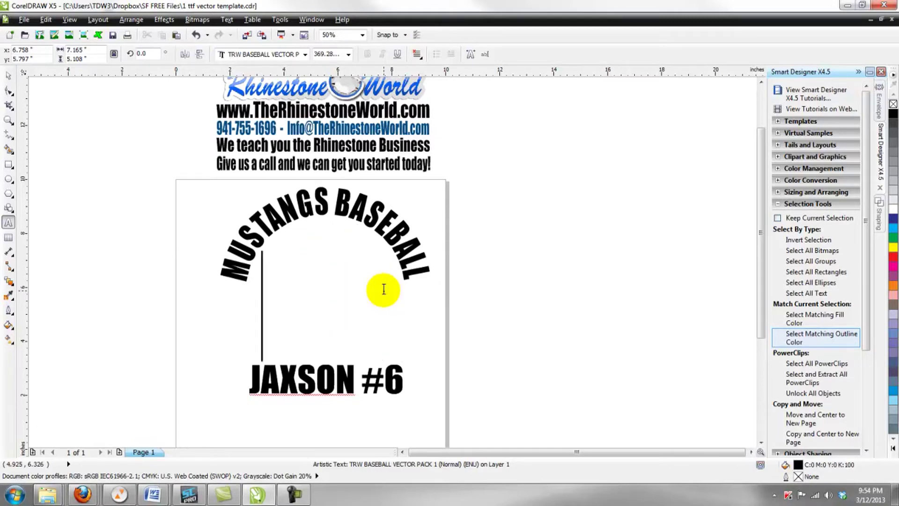
- Try the baseball, detailed batter and crouching fielder in a row, and the upright batter, catcher, base play and wall catch in another
{"action": "type", "text": "k"}
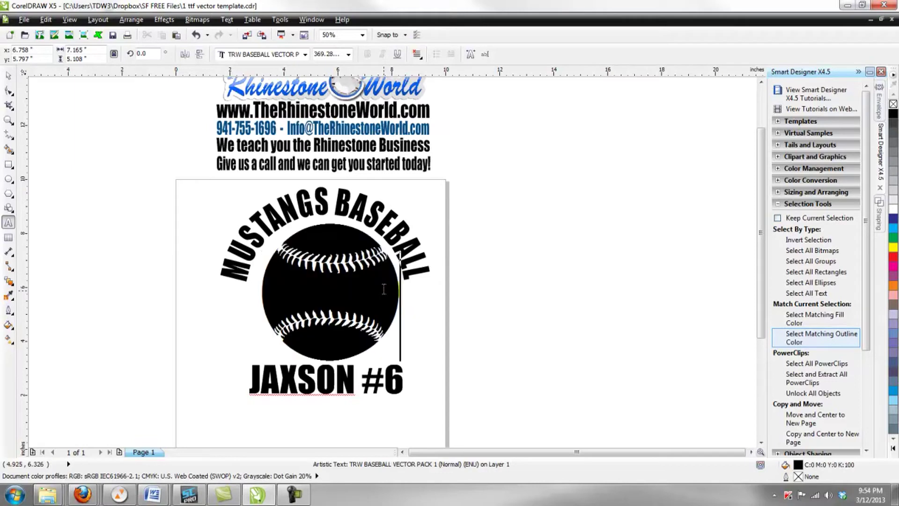
{"action": "type", "text": "lm"}
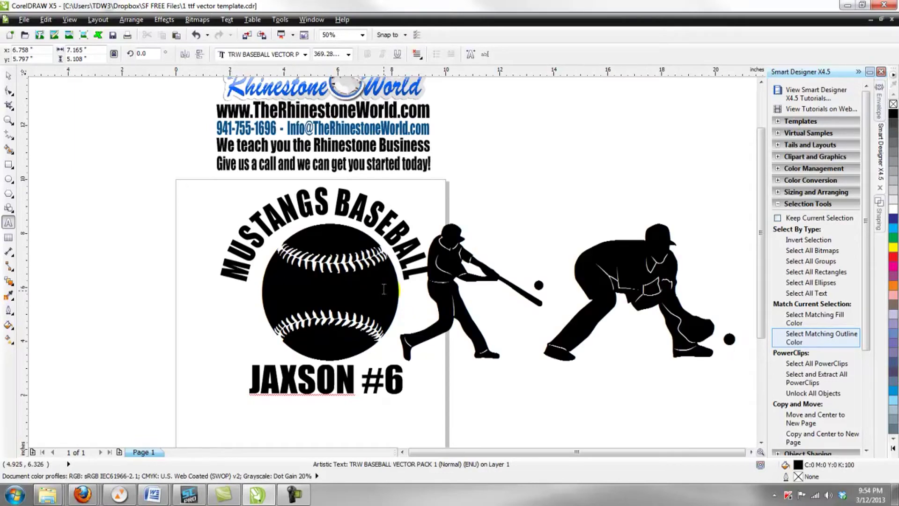
{"action": "key", "text": "BackSpace"}
{"action": "key", "text": "BackSpace"}
{"action": "key", "text": "BackSpace"}
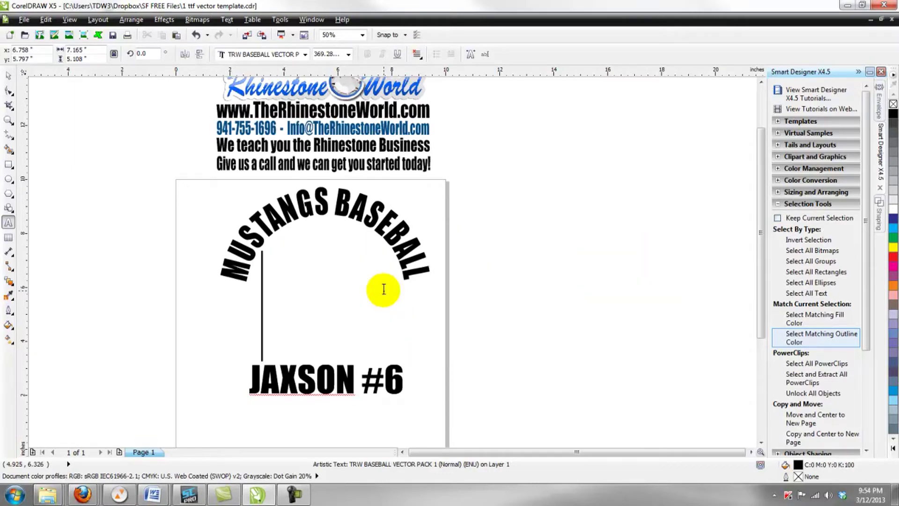
{"action": "type", "text": "nopq"}
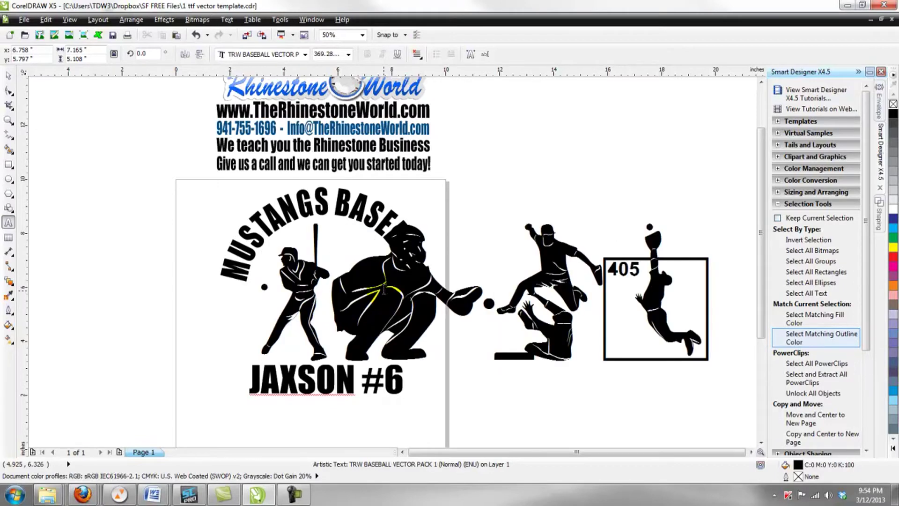
- Clear the row of figures and put the solid baseball between the arched text and the name line
{"action": "key", "text": "BackSpace"}
{"action": "key", "text": "BackSpace"}
{"action": "key", "text": "BackSpace"}
{"action": "key", "text": "BackSpace"}
{"action": "key", "text": "BackSpace"}
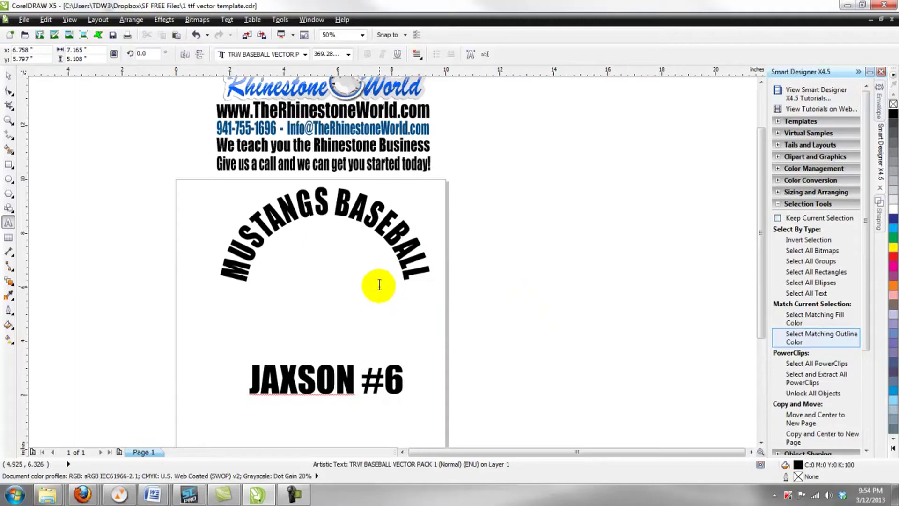
{"action": "type", "text": "a"}
{"action": "left_click", "coordinate": [8, 74]}
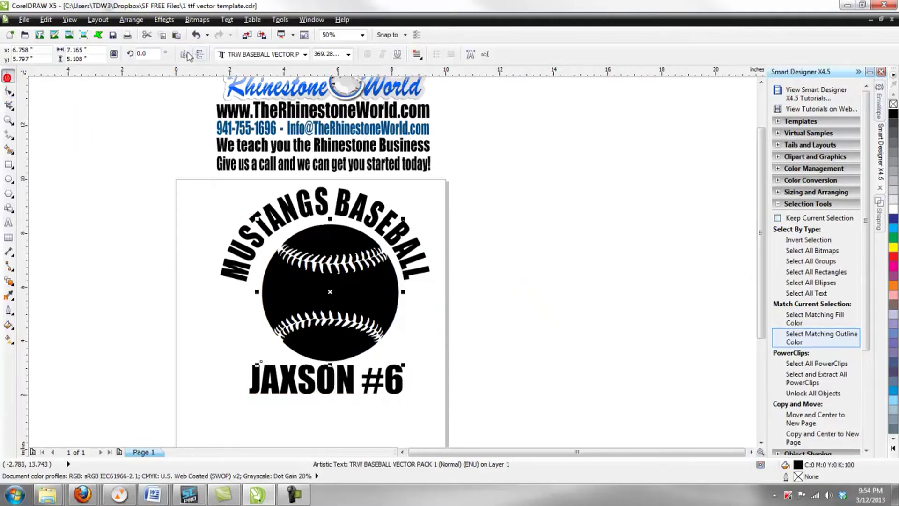
- Try converting the baseball character to curves and moving it off the page, and undo both changes
{"action": "left_click", "coordinate": [131, 19]}
{"action": "left_click", "coordinate": [191, 220]}
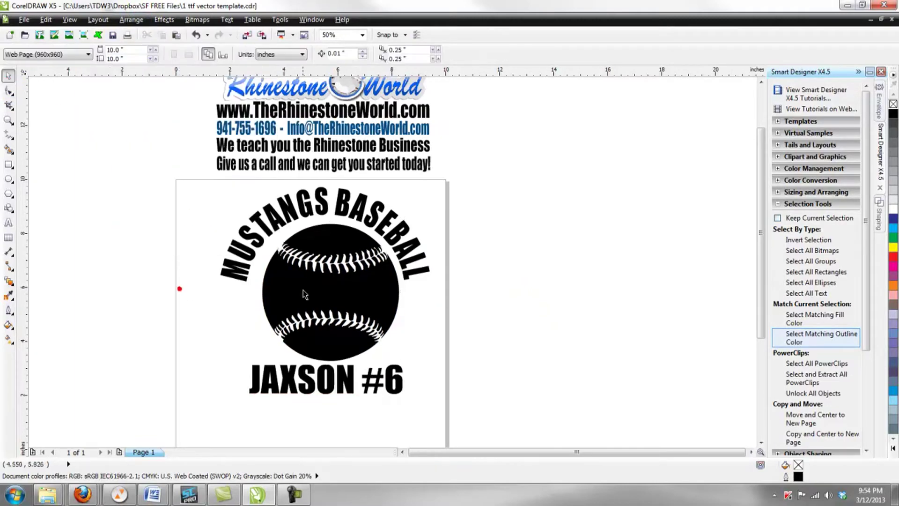
{"action": "left_click_drag", "start_coordinate": [303, 290], "coordinate": [499, 271]}
{"action": "key", "text": "ctrl+z"}
{"action": "key", "text": "ctrl+z"}
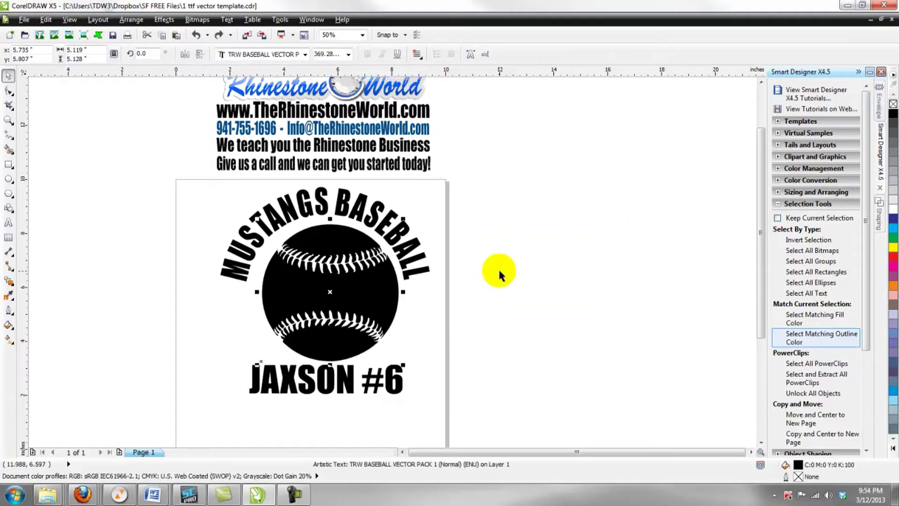
- Add a new text line reading BASEBALL in the College-Black font in the empty area beside the page
{"action": "scroll", "coordinate": [490, 282], "scroll_direction": "down", "scroll_amount": 2}
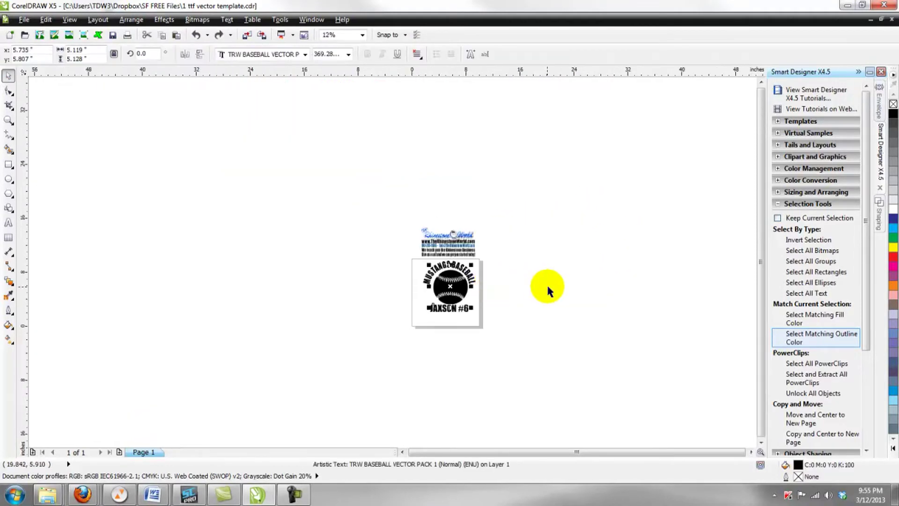
{"action": "scroll", "coordinate": [546, 283], "scroll_direction": "up", "scroll_amount": 2}
{"action": "scroll", "coordinate": [558, 286], "scroll_direction": "down", "scroll_amount": 1}
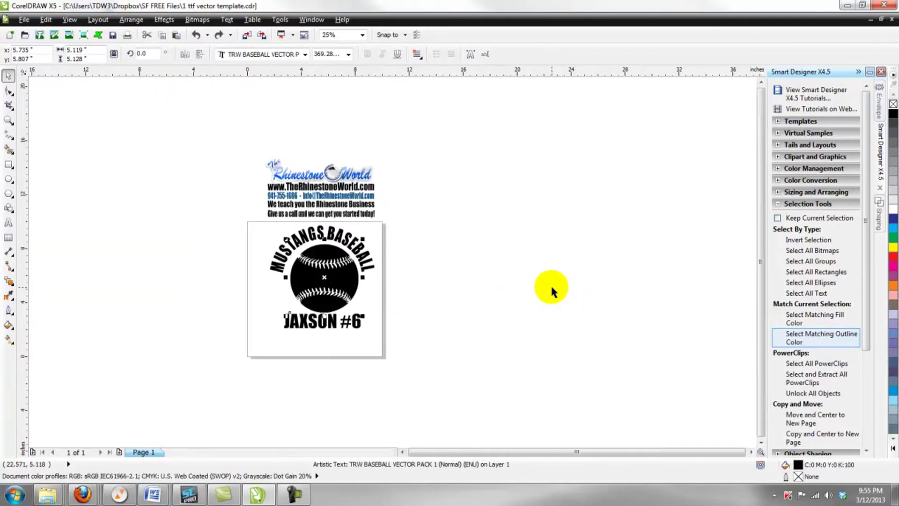
{"action": "left_click", "coordinate": [9, 224]}
{"action": "left_click", "coordinate": [448, 224]}
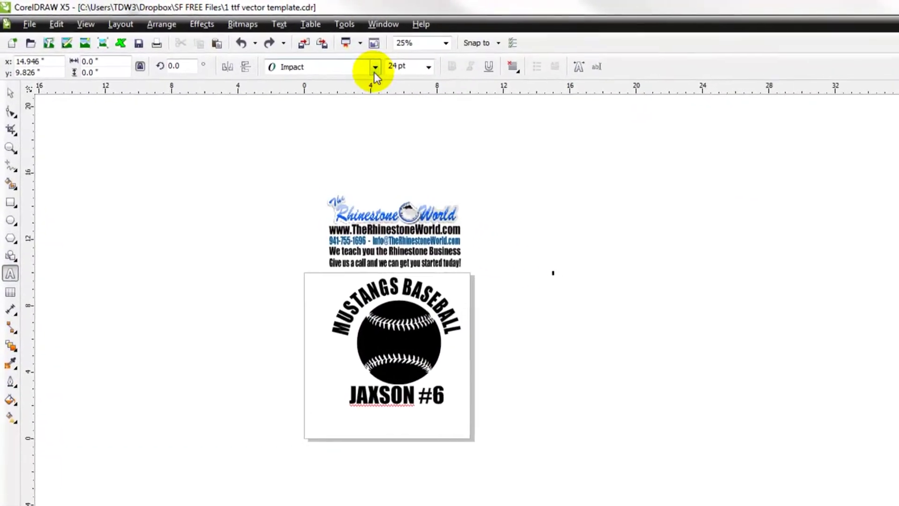
{"action": "left_click", "coordinate": [305, 54]}
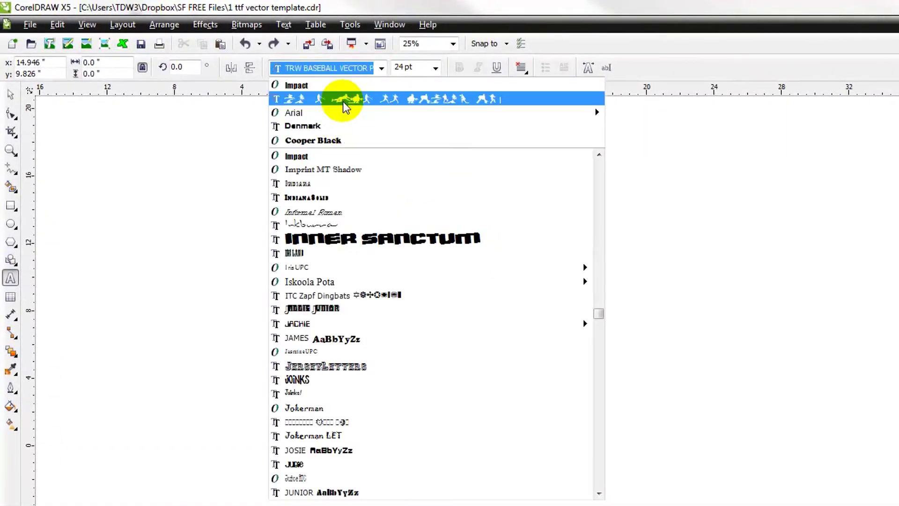
{"action": "left_click", "coordinate": [341, 70]}
{"action": "type", "text": "C"}
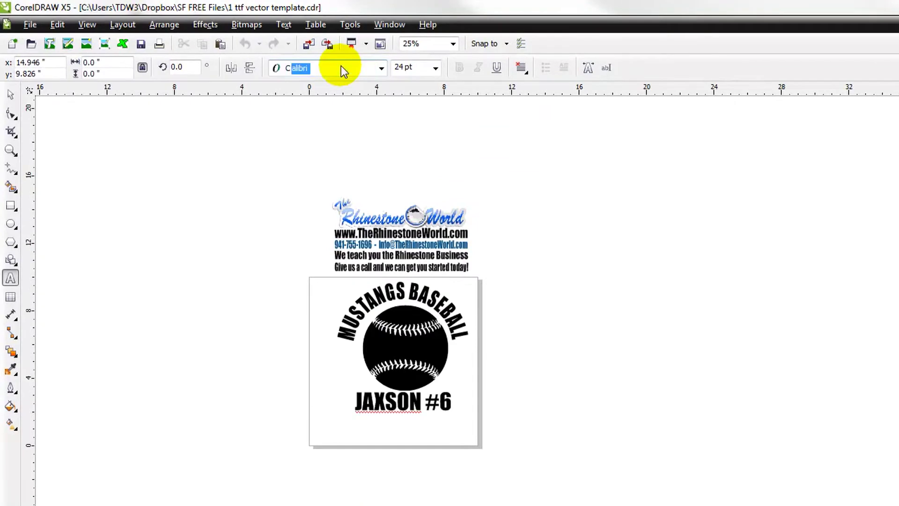
{"action": "type", "text": "ollege-Black"}
{"action": "key", "text": "Return"}
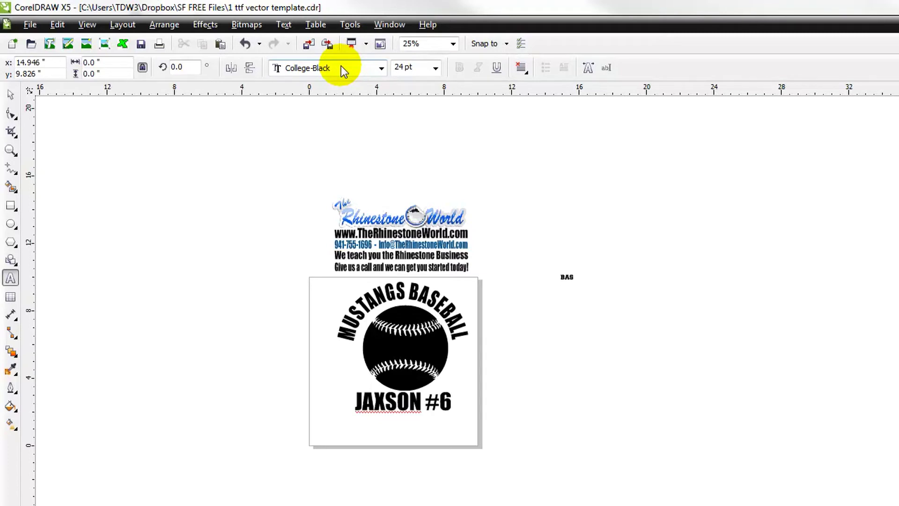
- Scale the BASEBALL text to about 9.5 inches wide and place it just beside the upper part of the page
{"action": "left_click", "coordinate": [10, 93]}
{"action": "left_click", "coordinate": [580, 276]}
{"action": "left_click_drag", "start_coordinate": [600, 284], "coordinate": [791, 385]}
{"action": "left_click_drag", "start_coordinate": [716, 297], "coordinate": [649, 322]}
{"action": "left_click_drag", "start_coordinate": [608, 295], "coordinate": [608, 282]}
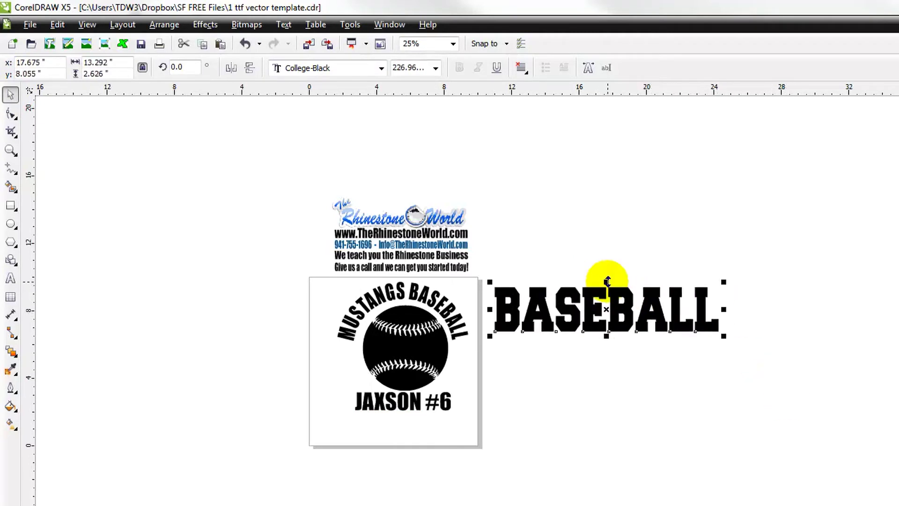
{"action": "left_click", "coordinate": [727, 280]}
{"action": "left_click_drag", "start_coordinate": [709, 291], "coordinate": [685, 294]}
{"action": "left_click_drag", "start_coordinate": [638, 311], "coordinate": [650, 295]}
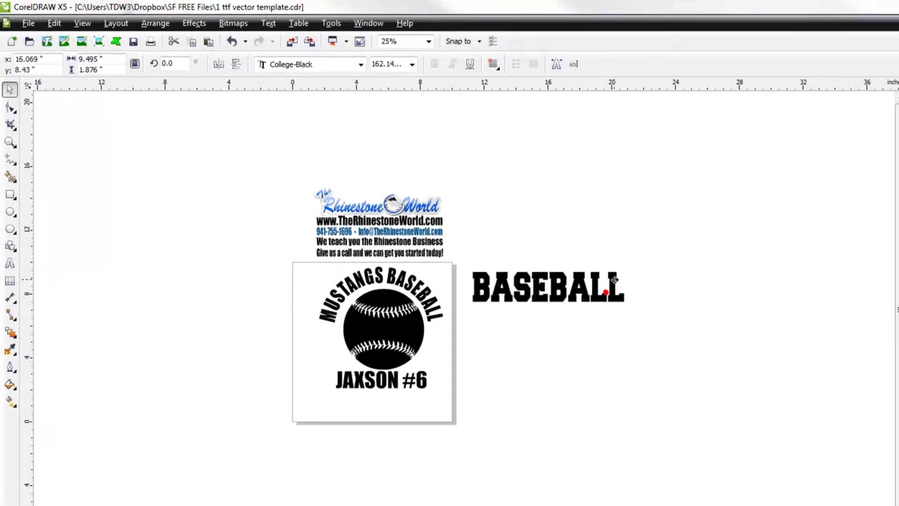
- Move the baseball out of the arched layout to below the BASEBALL text and shrink it to about two thirds
{"action": "scroll", "coordinate": [614, 280], "scroll_direction": "up", "scroll_amount": 2}
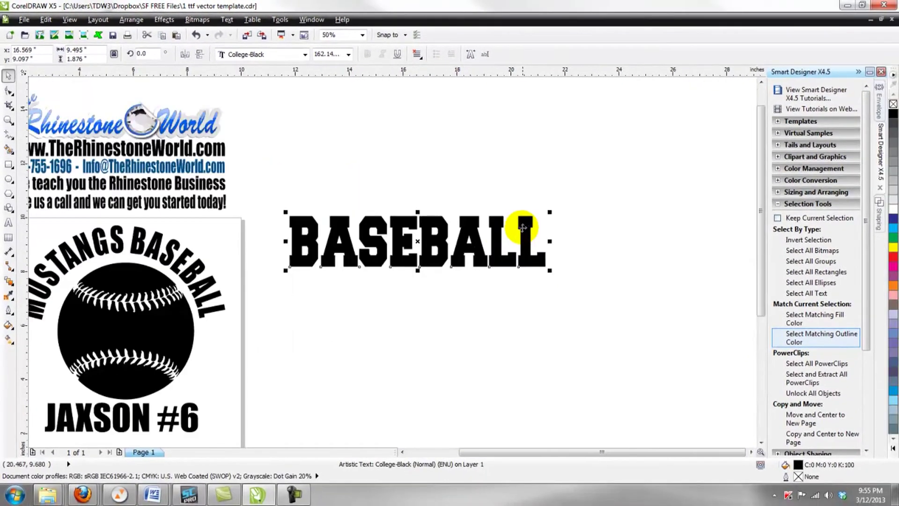
{"action": "left_click", "coordinate": [194, 394]}
{"action": "left_click_drag", "start_coordinate": [161, 334], "coordinate": [551, 328]}
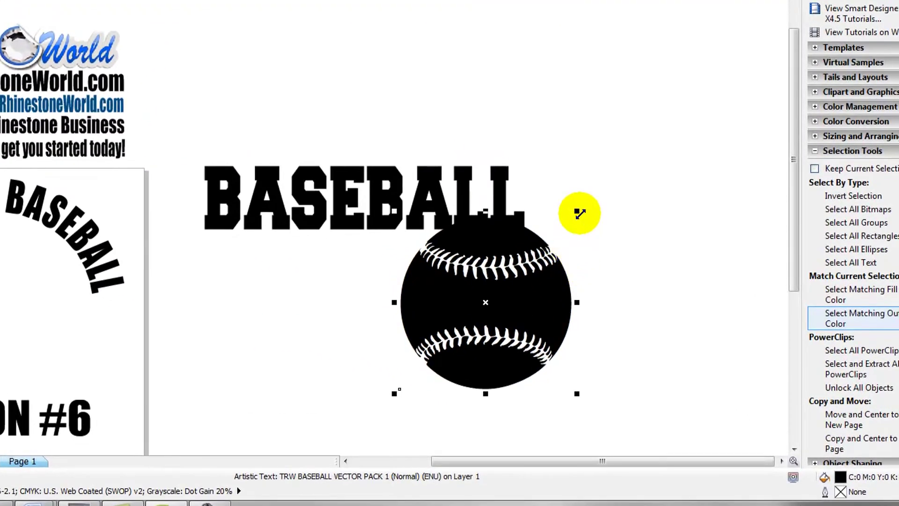
{"action": "left_click_drag", "start_coordinate": [580, 213], "coordinate": [519, 248]}
- Replace the baseball with the solid swinging batter, and that with the detailed swinging batter from the same font
{"action": "double_click", "coordinate": [497, 323]}
{"action": "left_click_drag", "start_coordinate": [496, 322], "coordinate": [385, 326]}
{"action": "type", "text": "b"}
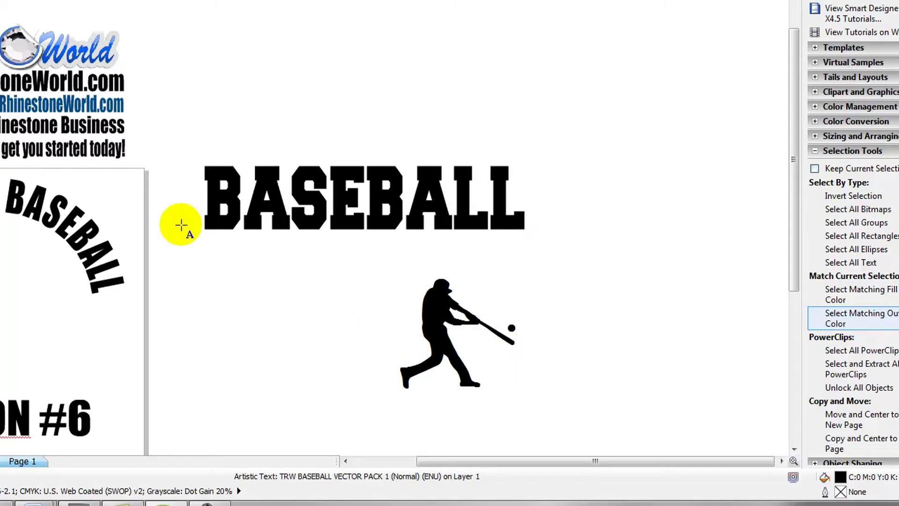
{"action": "key", "text": "BackSpace"}
{"action": "type", "text": "c"}
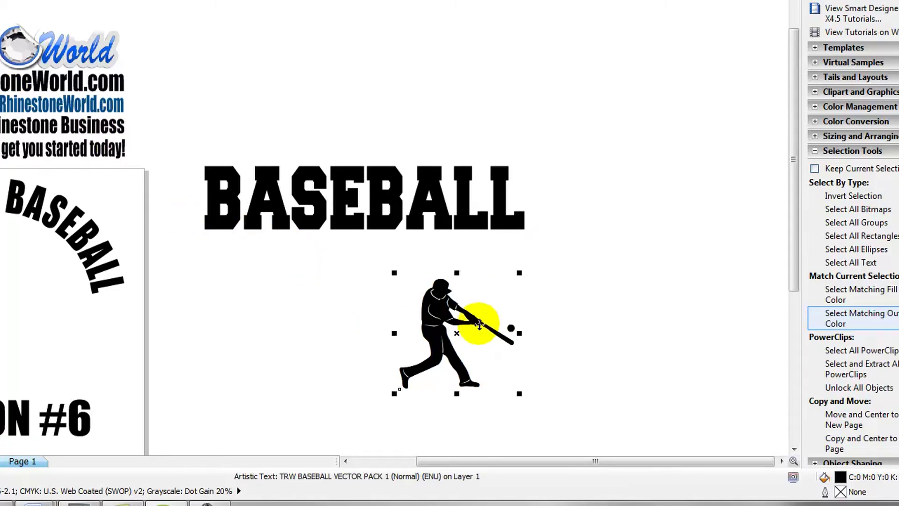
- Narrow the BASEBALL text slightly and place the batter directly beneath its first letters
{"action": "left_click_drag", "start_coordinate": [439, 296], "coordinate": [431, 258]}
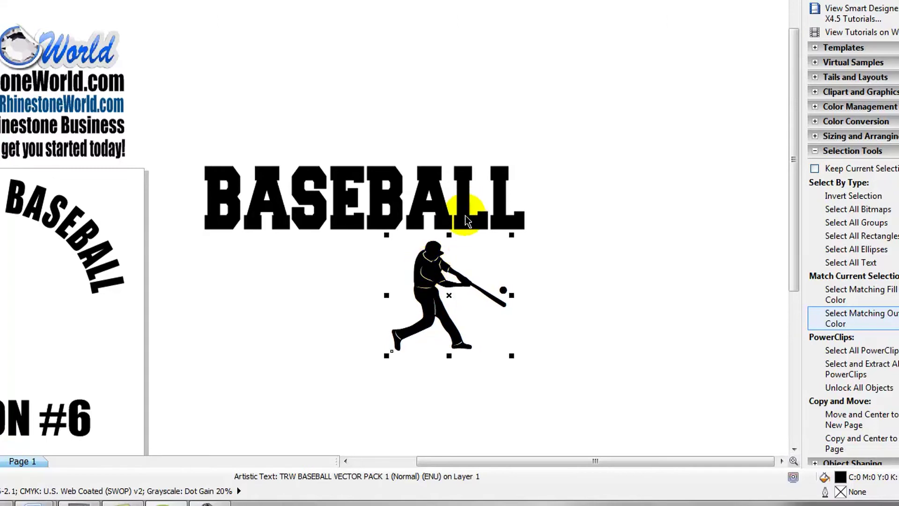
{"action": "left_click", "coordinate": [465, 214]}
{"action": "left_click_drag", "start_coordinate": [531, 163], "coordinate": [524, 165]}
{"action": "left_click_drag", "start_coordinate": [425, 276], "coordinate": [238, 267]}
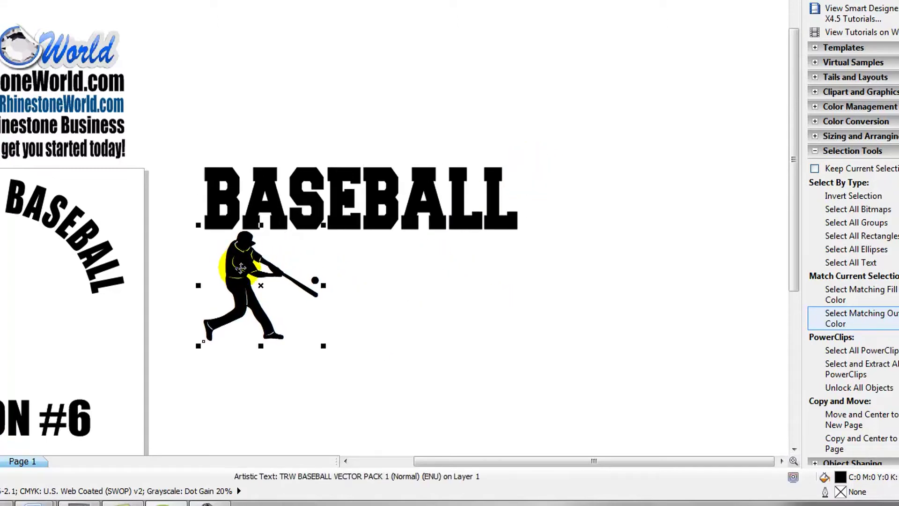
- Duplicate the BASEBALL text next to the batter and change the copy to read MOM
{"action": "scroll", "coordinate": [256, 263], "scroll_direction": "down", "scroll_amount": 1}
{"action": "scroll", "coordinate": [269, 227], "scroll_direction": "up", "scroll_amount": 1}
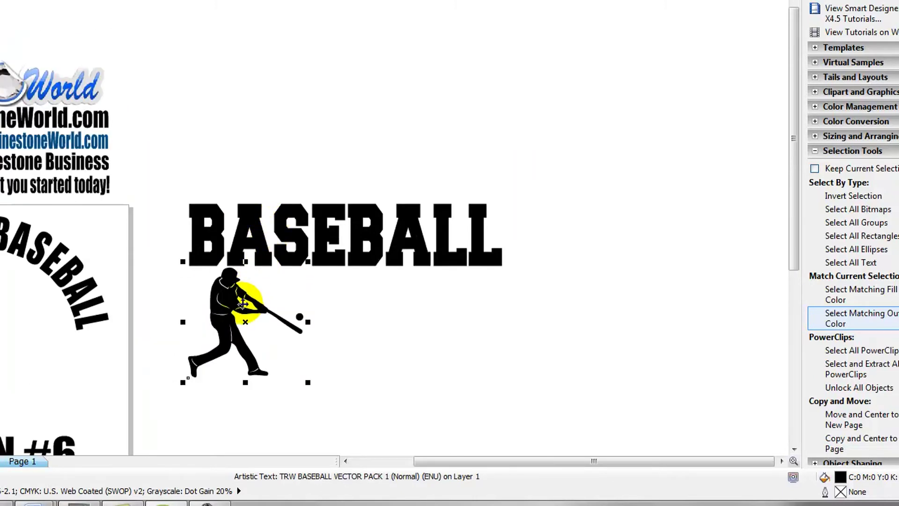
{"action": "left_click_drag", "start_coordinate": [357, 260], "coordinate": [483, 337]}
{"action": "double_click", "coordinate": [625, 329]}
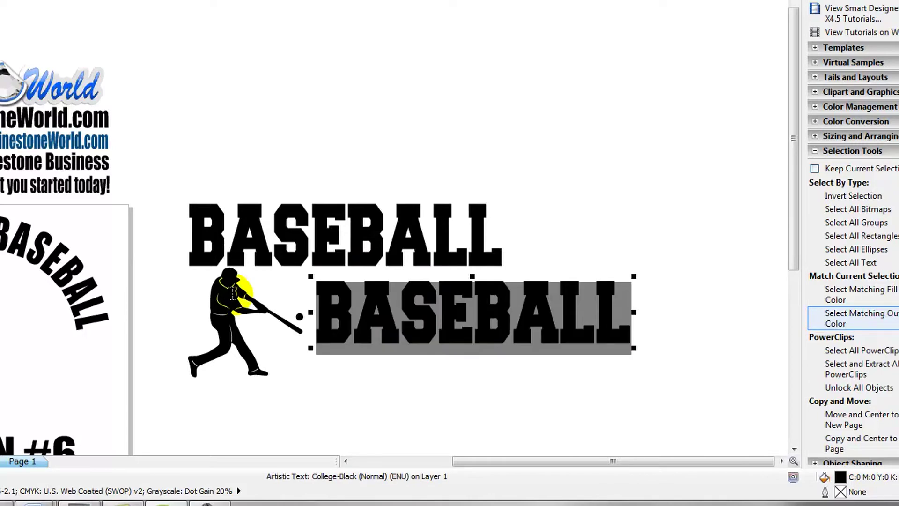
{"action": "type", "text": "MOM"}
{"action": "key", "text": "ctrl+space"}
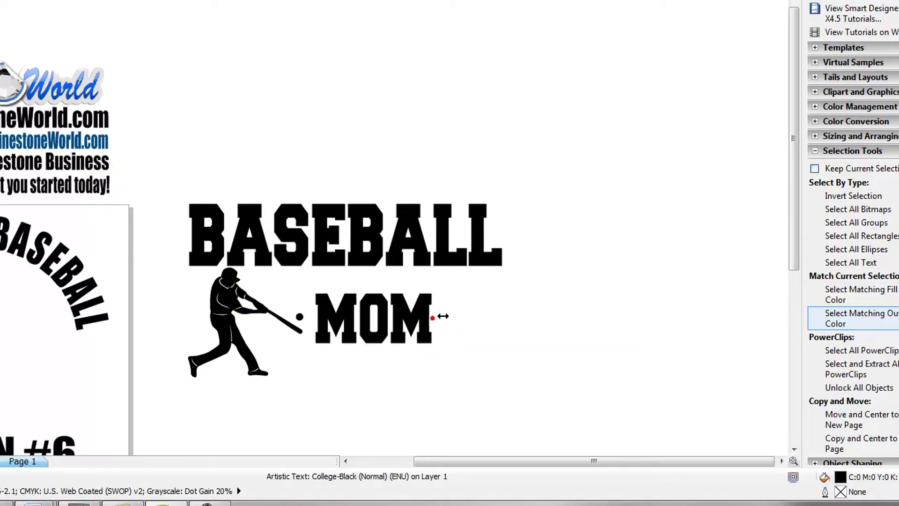
- Enlarge MOM until it ends level with BASEBALL and fit it closely beneath that word
{"action": "left_click_drag", "start_coordinate": [435, 319], "coordinate": [525, 255]}
{"action": "left_click_drag", "start_coordinate": [503, 290], "coordinate": [504, 263]}
{"action": "left_click", "coordinate": [576, 283]}
{"action": "scroll", "coordinate": [580, 284], "scroll_direction": "down", "scroll_amount": 2}
{"action": "scroll", "coordinate": [468, 329], "scroll_direction": "up", "scroll_amount": 1}
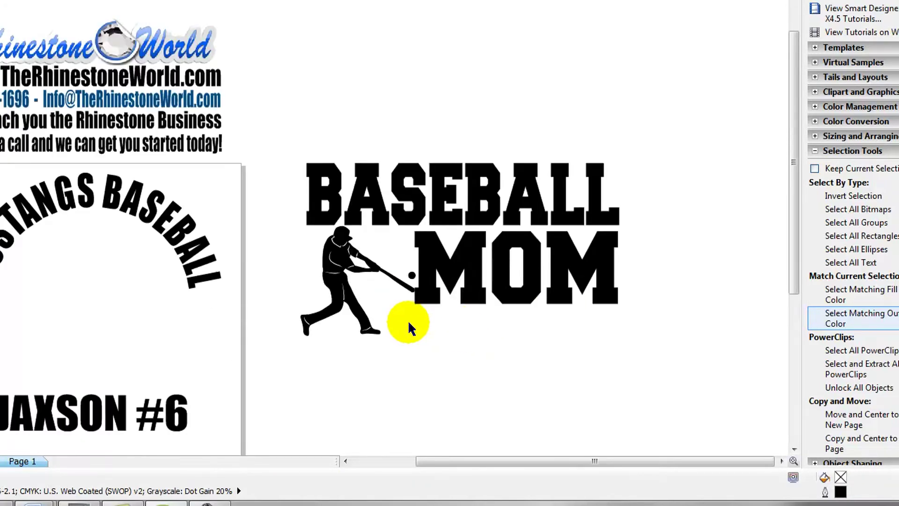
- Shrink the swinging batter slightly so that the bat clears the first letter of MOM
{"action": "left_click", "coordinate": [341, 303]}
{"action": "left_click_drag", "start_coordinate": [420, 340], "coordinate": [406, 333]}
{"action": "left_click", "coordinate": [457, 332]}
{"action": "left_click", "coordinate": [372, 262]}
- Replace the swinging batter beside MOM with the baseball character
{"action": "double_click", "coordinate": [333, 269]}
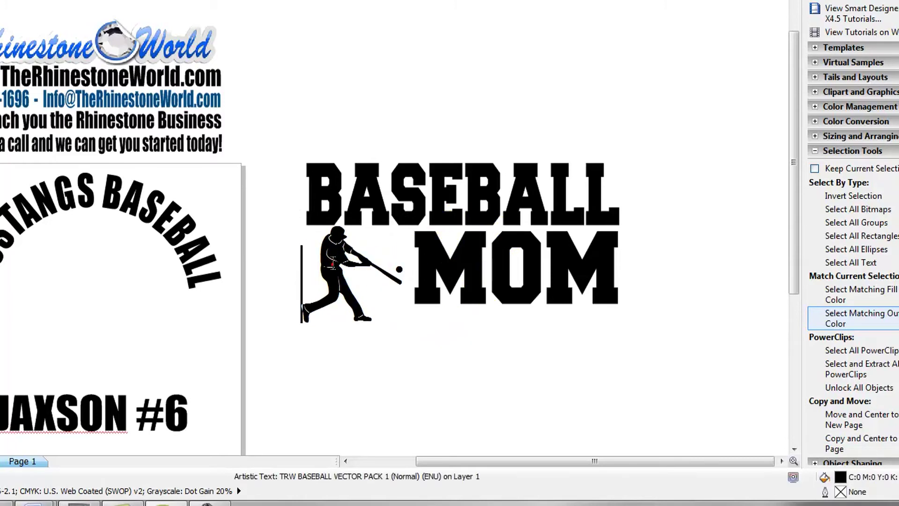
{"action": "double_click", "coordinate": [333, 264]}
{"action": "type", "text": "a"}
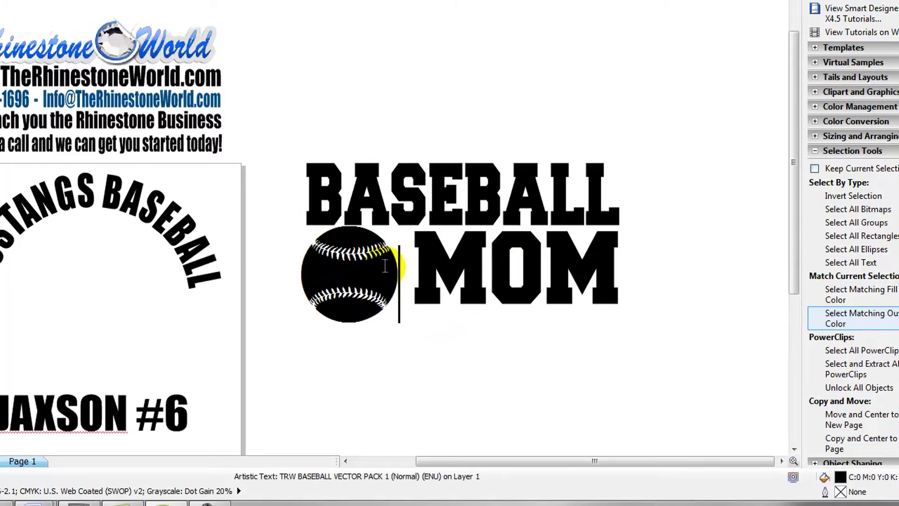
- Replace the O in MOM with a blank gap and move the baseball below the word
{"action": "double_click", "coordinate": [492, 287]}
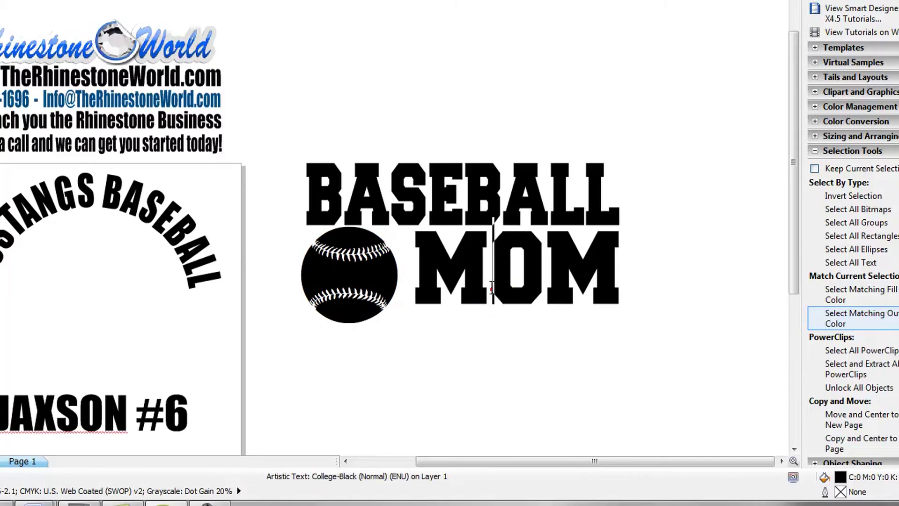
{"action": "key", "text": "Delete"}
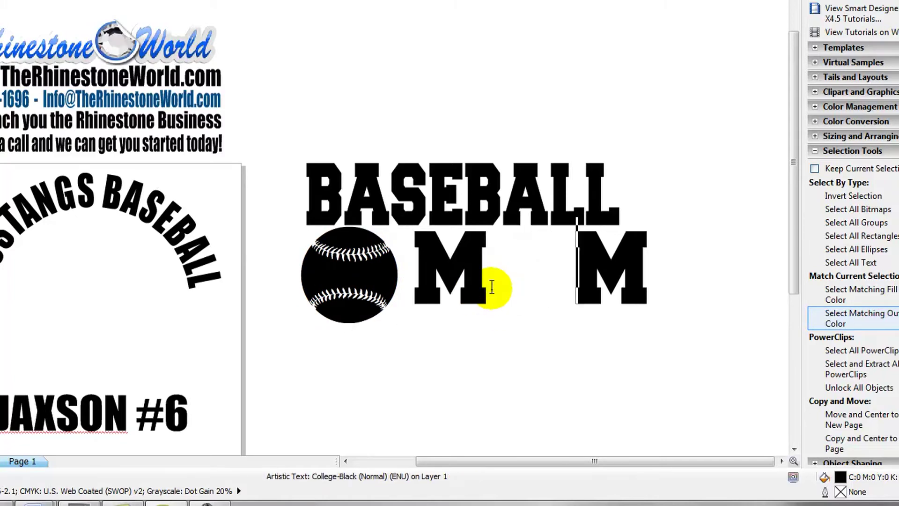
{"action": "left_click_drag", "start_coordinate": [380, 264], "coordinate": [503, 366]}
- Move the two spaced Ms under BASEBALL and enlarge them to span about the same width
{"action": "left_click_drag", "start_coordinate": [471, 271], "coordinate": [372, 274]}
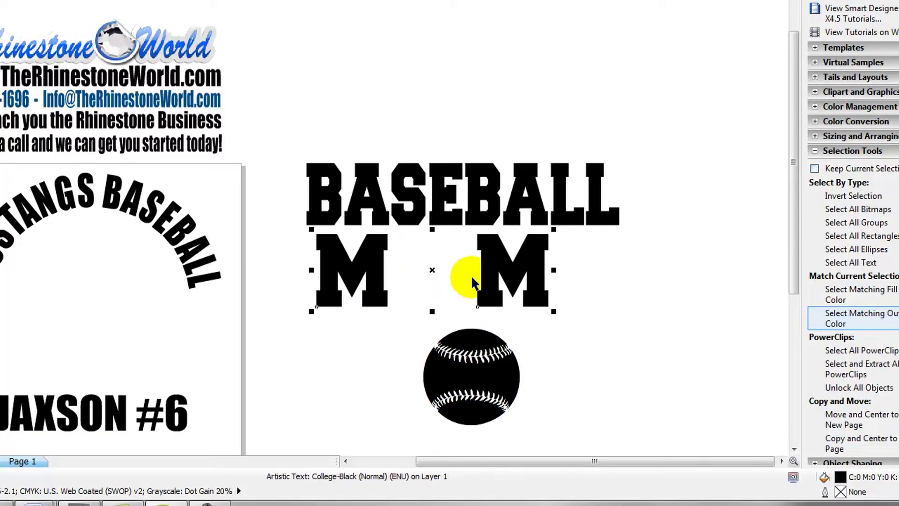
{"action": "left_click_drag", "start_coordinate": [491, 276], "coordinate": [503, 278]}
{"action": "left_click_drag", "start_coordinate": [567, 313], "coordinate": [625, 334]}
- Move the baseball into the gap between the two Ms as the O, enlarge it slightly and centre it
{"action": "left_click", "coordinate": [506, 374]}
{"action": "left_click_drag", "start_coordinate": [506, 375], "coordinate": [504, 280]}
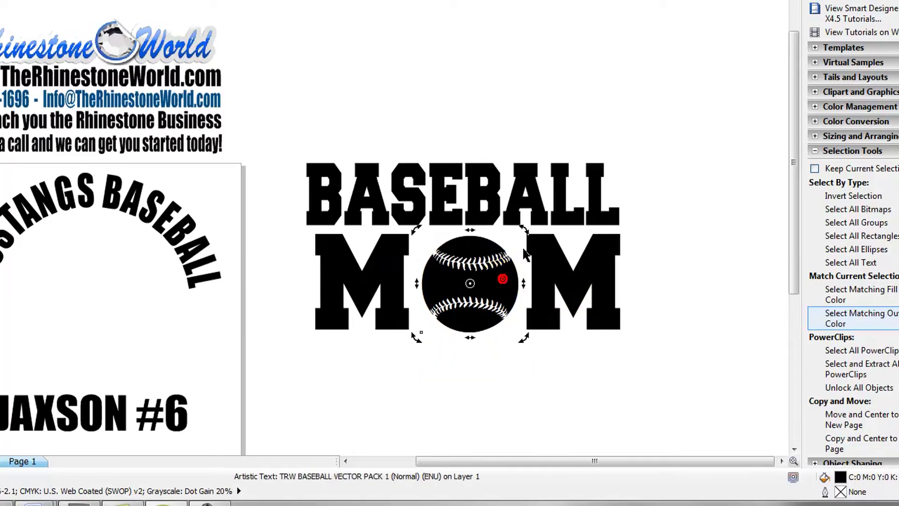
{"action": "left_click", "coordinate": [504, 261]}
{"action": "left_click_drag", "start_coordinate": [523, 231], "coordinate": [543, 210]}
{"action": "left_click_drag", "start_coordinate": [511, 266], "coordinate": [499, 279]}
{"action": "left_click", "coordinate": [505, 375]}
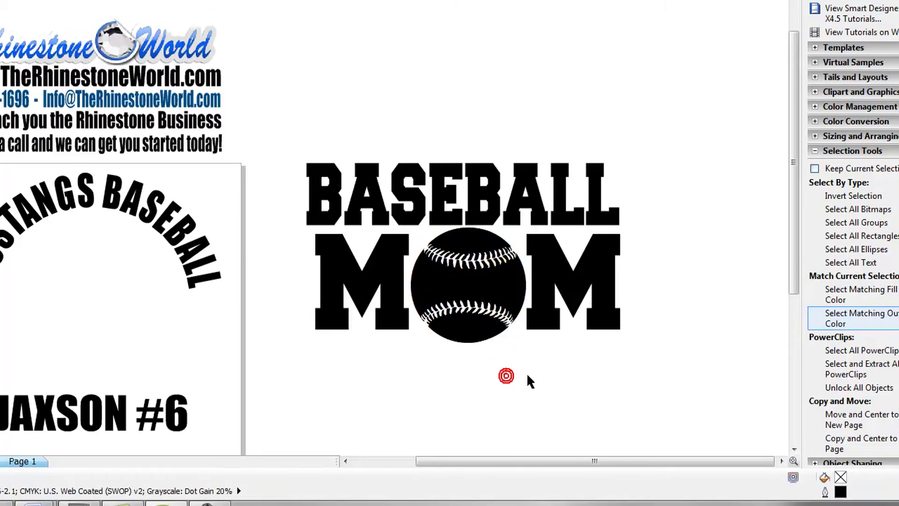
- Replace the baseball between the two Ms with the swinging batter character of the baseball graphics font
{"action": "double_click", "coordinate": [500, 307]}
{"action": "key", "text": "BackSpace"}
{"action": "type", "text": "a"}
{"action": "key", "text": "BackSpace"}
{"action": "type", "text": "b"}
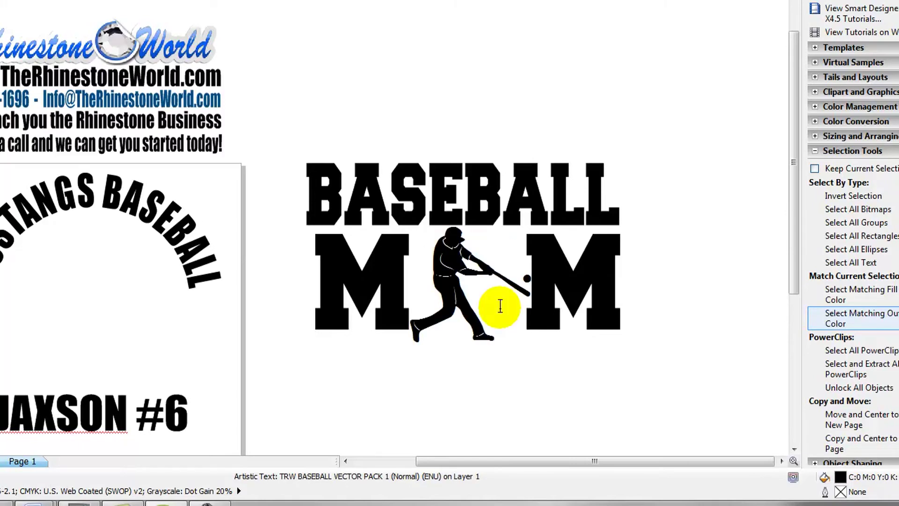
{"action": "key", "text": "BackSpace"}
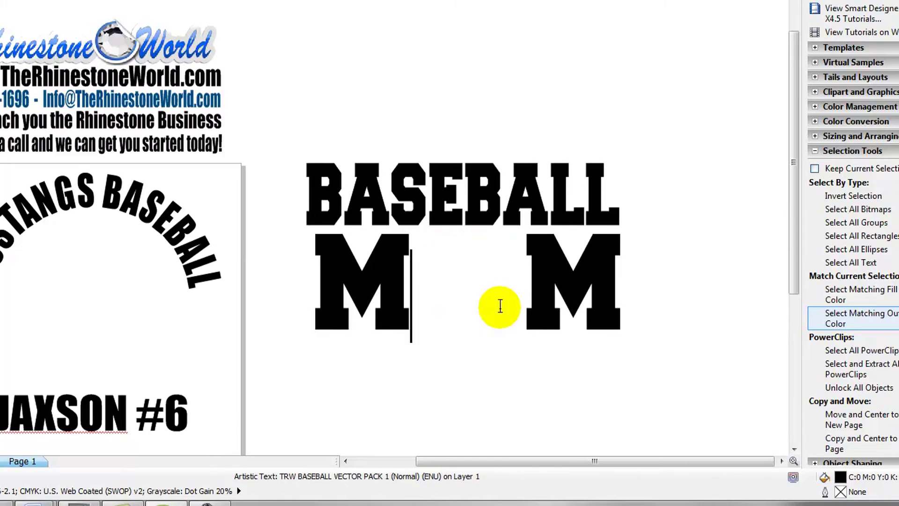
{"action": "type", "text": "o"}
{"action": "key", "text": "BackSpace"}
{"action": "type", "text": "b"}
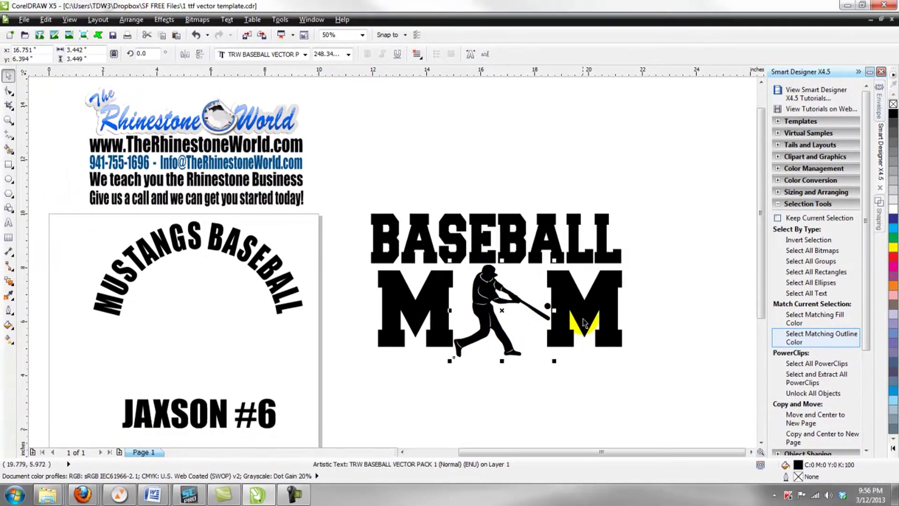
- Delete the two spaced Ms and move the batter sideways to sit under the first letters of BASEBALL
{"action": "left_click", "coordinate": [583, 320]}
{"action": "key", "text": "Delete"}
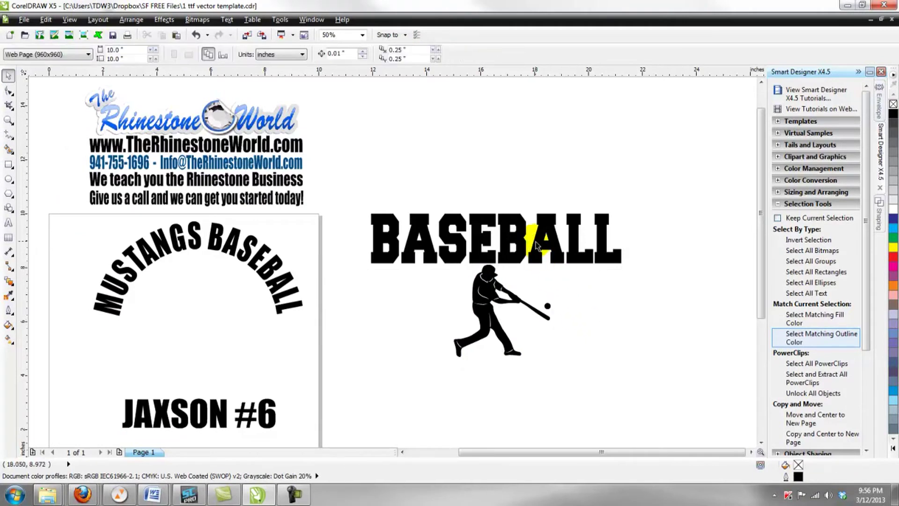
{"action": "left_click", "coordinate": [531, 236]}
{"action": "left_click", "coordinate": [515, 241]}
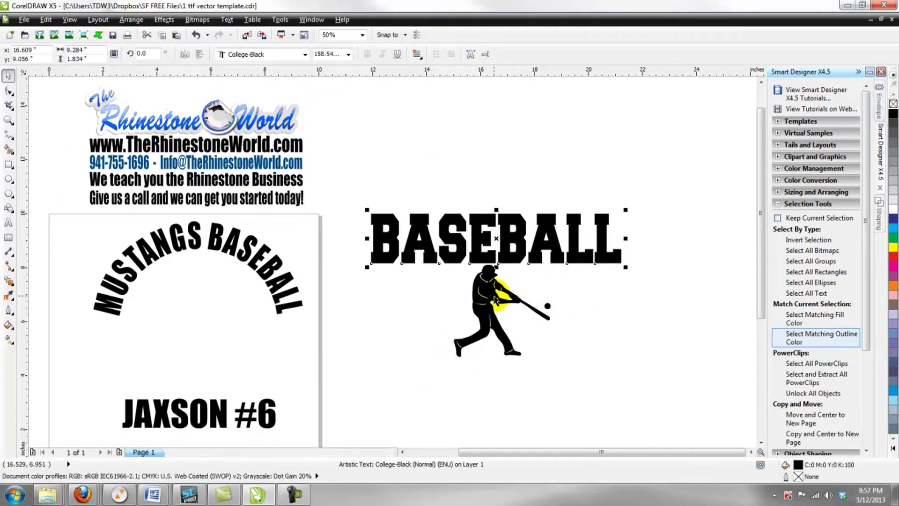
{"action": "left_click", "coordinate": [494, 296]}
{"action": "left_click_drag", "start_coordinate": [495, 298], "coordinate": [407, 298]}
{"action": "left_click", "coordinate": [483, 300]}
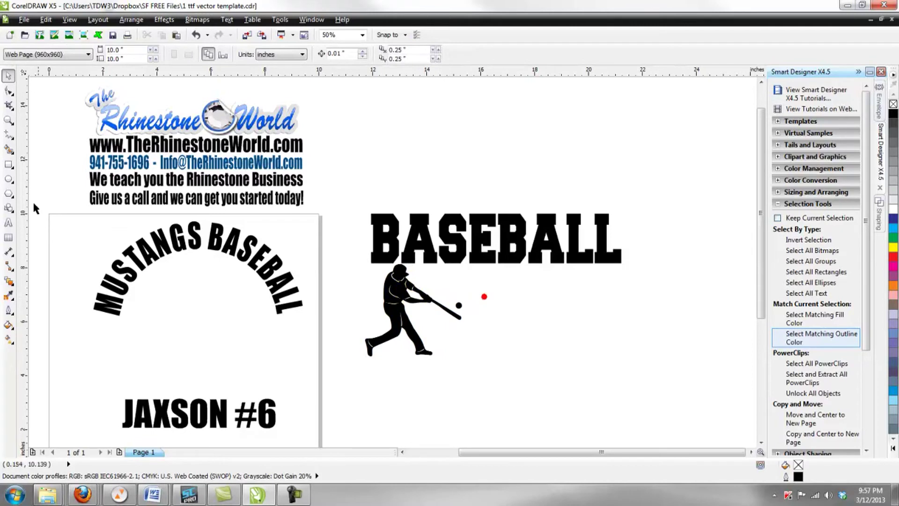
- Duplicate the BASEBALL text beside the batter and change the copy's wording to DAD
{"action": "left_click", "coordinate": [9, 223]}
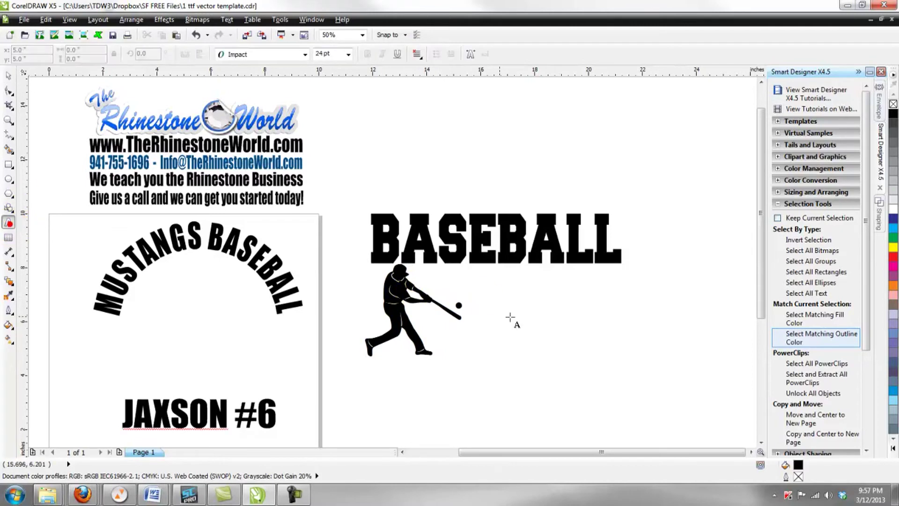
{"action": "left_click", "coordinate": [8, 75]}
{"action": "left_click_drag", "start_coordinate": [515, 270], "coordinate": [609, 328]}
{"action": "right_click", "coordinate": [608, 327]}
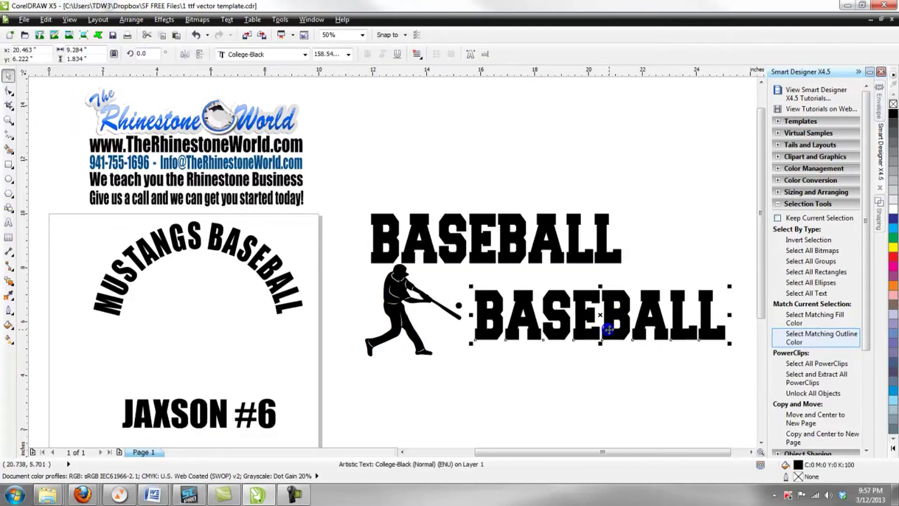
{"action": "double_click", "coordinate": [609, 328]}
{"action": "left_click_drag", "start_coordinate": [479, 315], "coordinate": [762, 345]}
{"action": "type", "text": "DAD"}
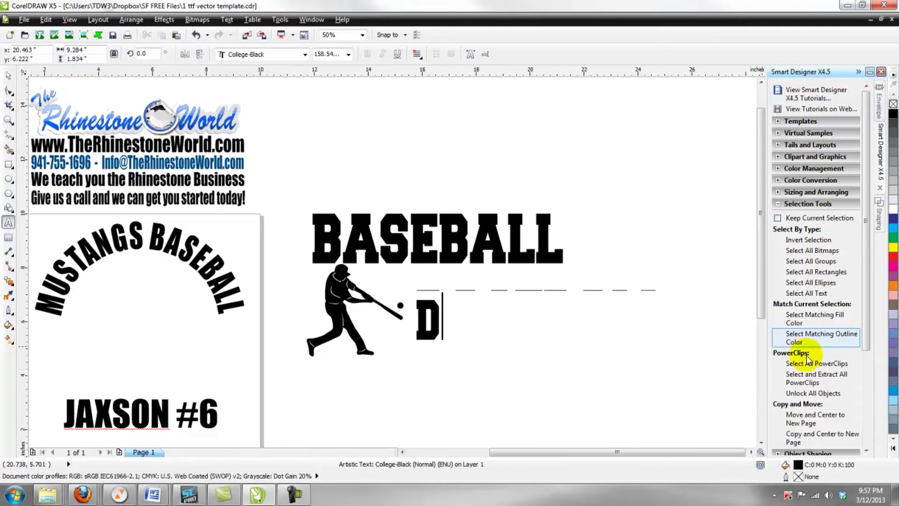
- Enlarge DAD and align it under the end of BASEBALL, and scale the batter down to fit beside it
{"action": "left_click", "coordinate": [9, 75]}
{"action": "left_click_drag", "start_coordinate": [501, 322], "coordinate": [554, 281]}
{"action": "left_click", "coordinate": [608, 291]}
{"action": "left_click", "coordinate": [332, 314]}
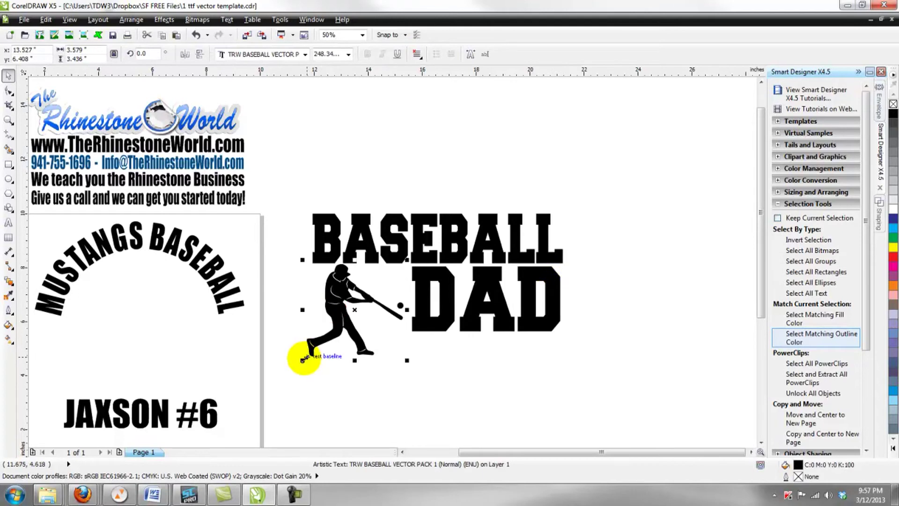
{"action": "left_click_drag", "start_coordinate": [304, 359], "coordinate": [324, 350]}
{"action": "left_click", "coordinate": [381, 354]}
- Swap the batter beside DAD for another font character, the crouching catcher
{"action": "double_click", "coordinate": [348, 295]}
{"action": "left_click_drag", "start_coordinate": [347, 294], "coordinate": [395, 288]}
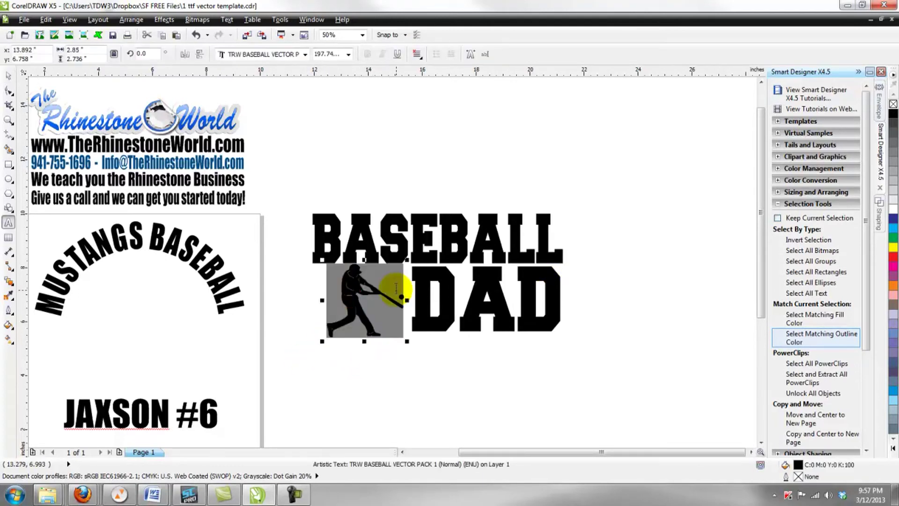
{"action": "type", "text": "b"}
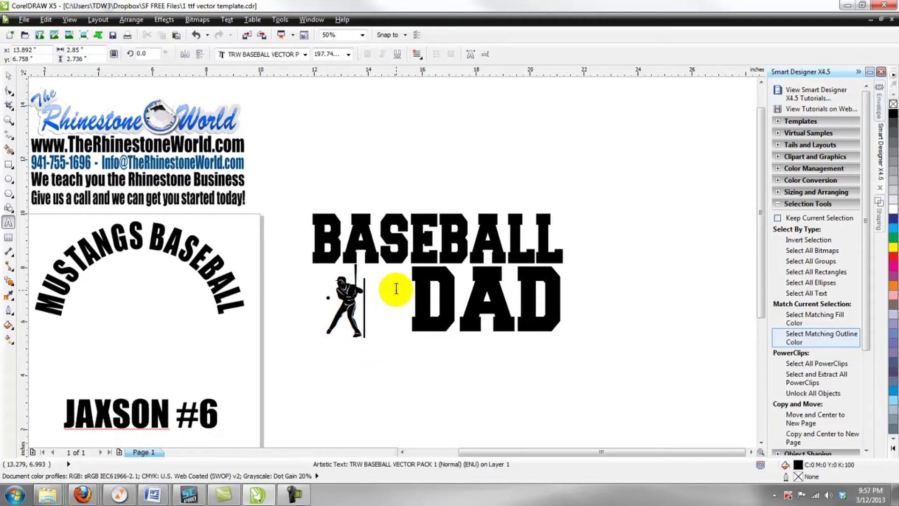
{"action": "key", "text": "BackSpace"}
{"action": "type", "text": "c"}
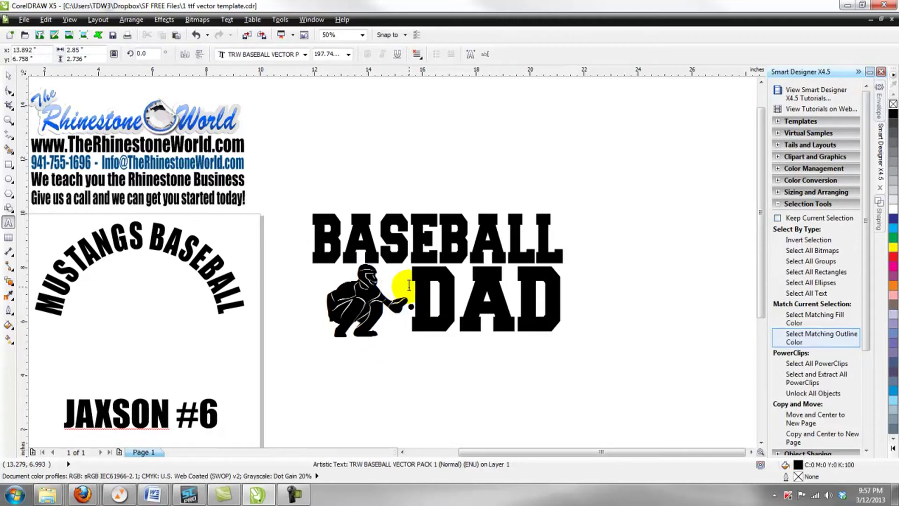
{"action": "left_click", "coordinate": [8, 75]}
{"action": "left_click", "coordinate": [416, 368]}
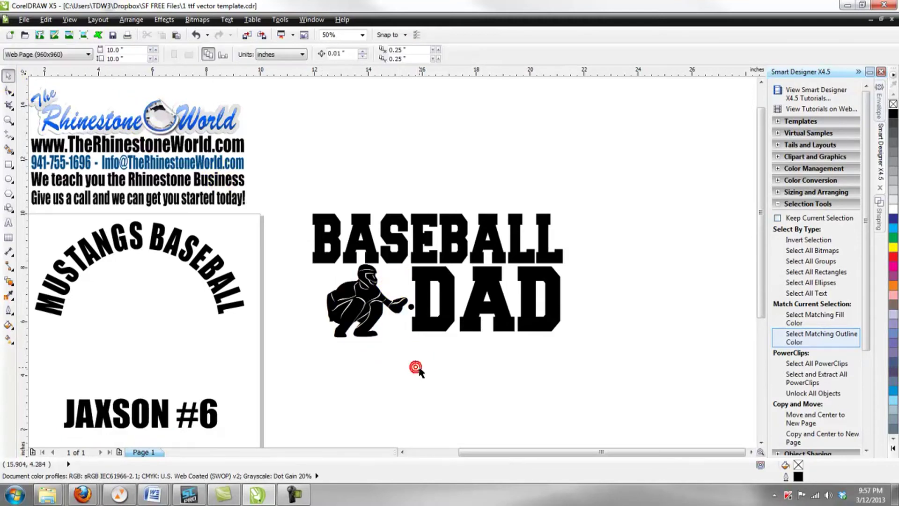
- Cycle through the font characters d, e and f to replace the catcher with the one-legged pitcher figure, and adjust its size slightly
{"action": "double_click", "coordinate": [374, 305]}
{"action": "left_click_drag", "start_coordinate": [375, 305], "coordinate": [348, 303]}
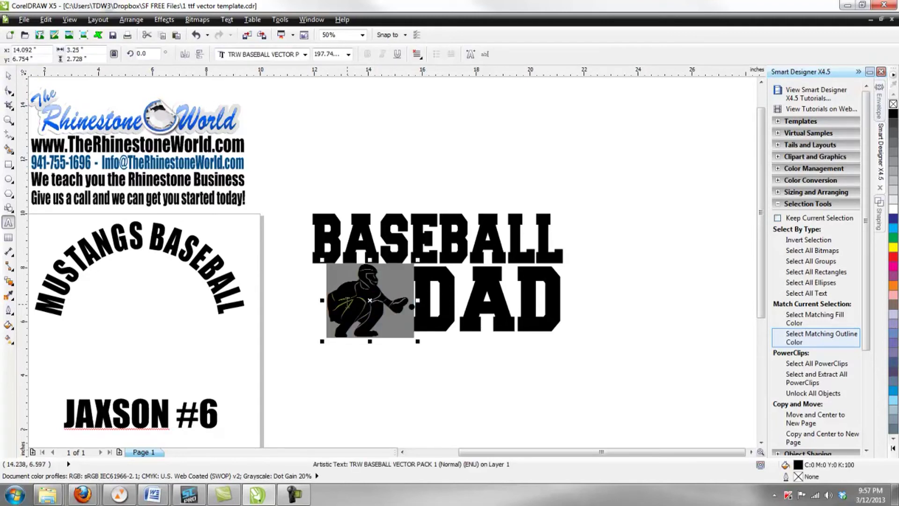
{"action": "type", "text": "d"}
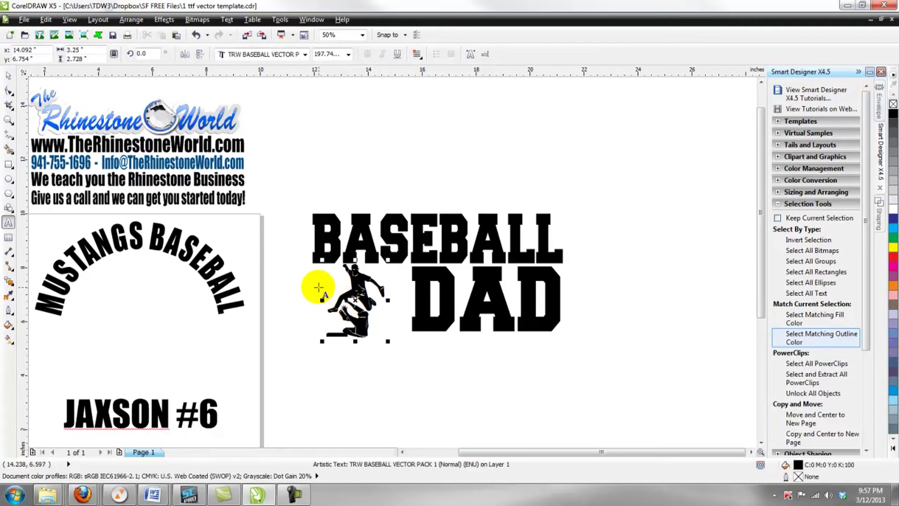
{"action": "key", "text": "BackSpace"}
{"action": "type", "text": "e"}
{"action": "key", "text": "BackSpace"}
{"action": "type", "text": "f"}
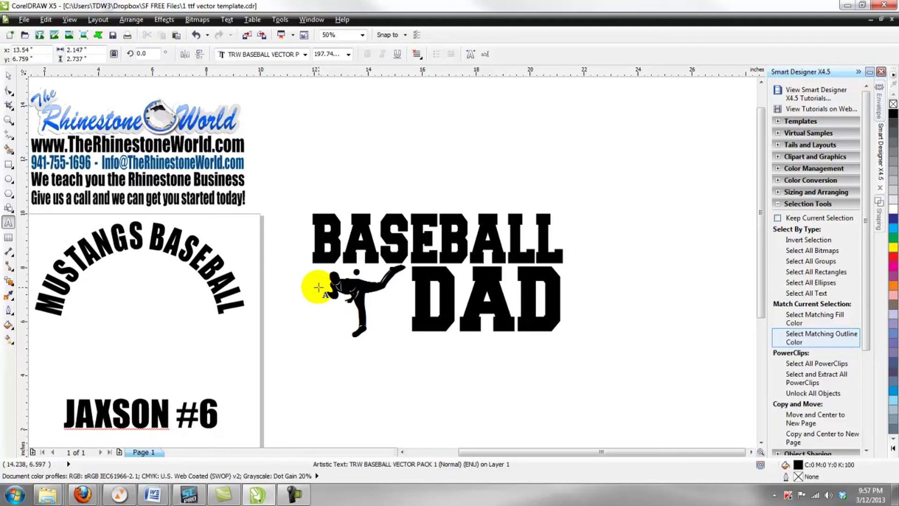
{"action": "left_click", "coordinate": [7, 77]}
{"action": "left_click_drag", "start_coordinate": [409, 342], "coordinate": [410, 342]}
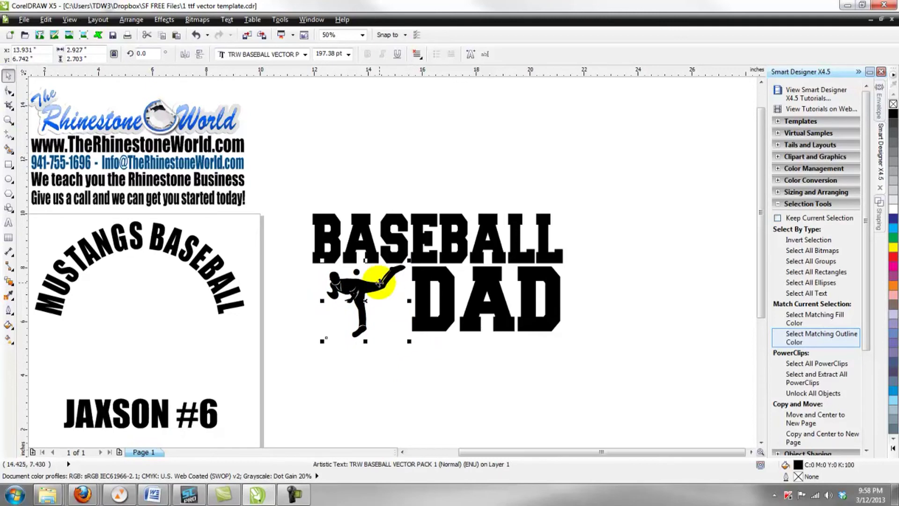
{"action": "left_click", "coordinate": [404, 372]}
- Fill BASEBALL with dark blue, the pitcher with red and DAD with cyan
{"action": "left_click", "coordinate": [374, 260]}
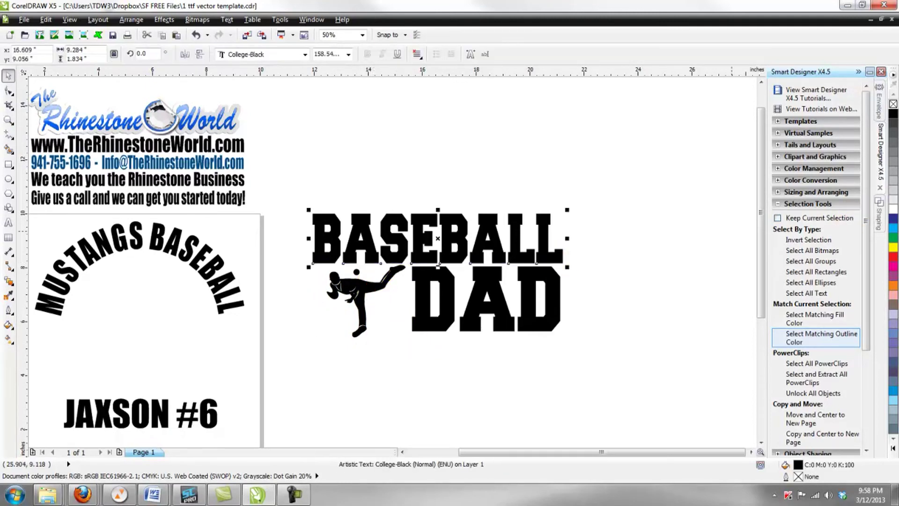
{"action": "left_click", "coordinate": [888, 221]}
{"action": "left_click", "coordinate": [551, 364]}
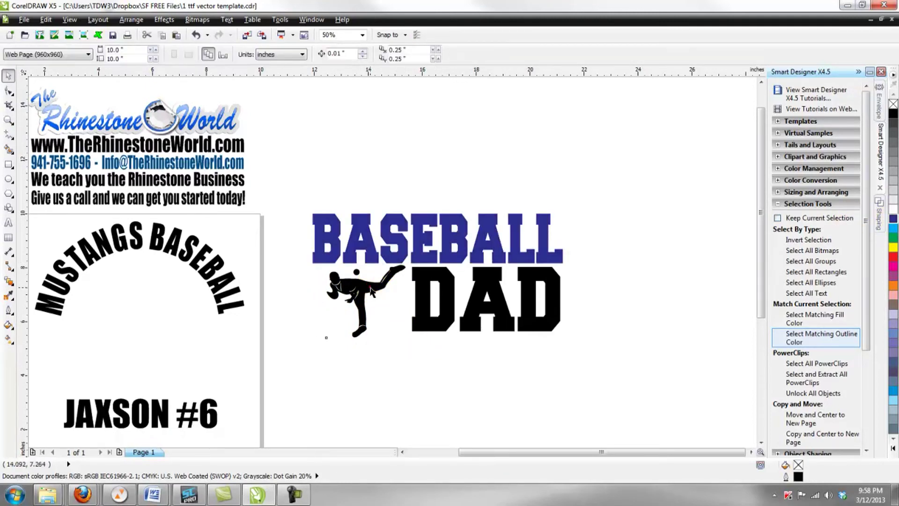
{"action": "left_click", "coordinate": [374, 287]}
{"action": "left_click", "coordinate": [893, 259]}
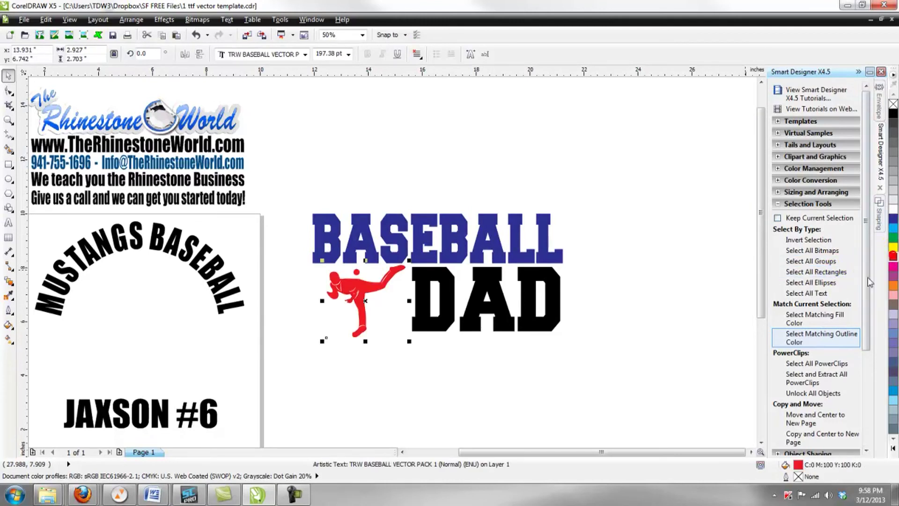
{"action": "left_click", "coordinate": [462, 303]}
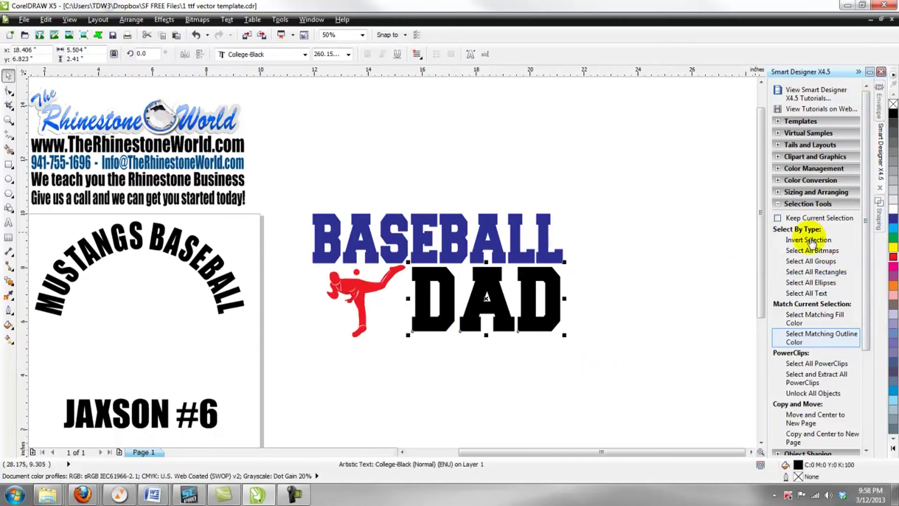
{"action": "left_click", "coordinate": [892, 228]}
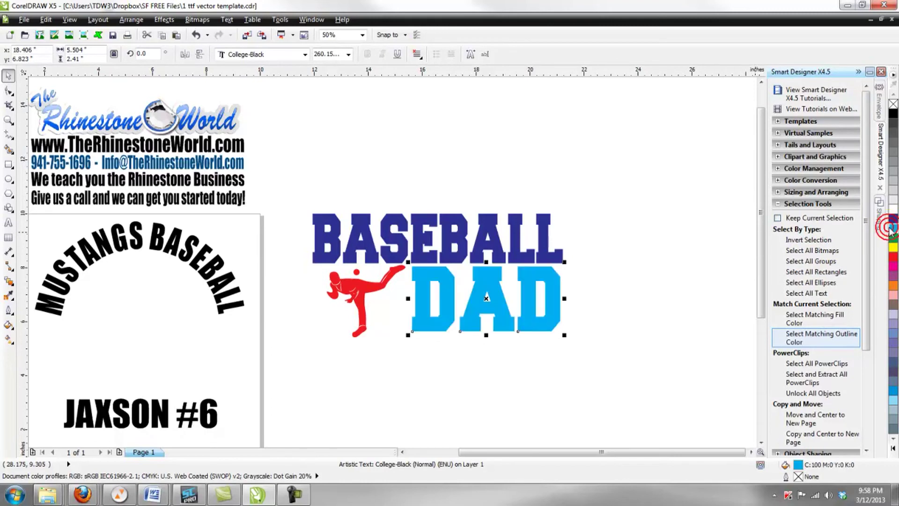
{"action": "left_click", "coordinate": [626, 290]}
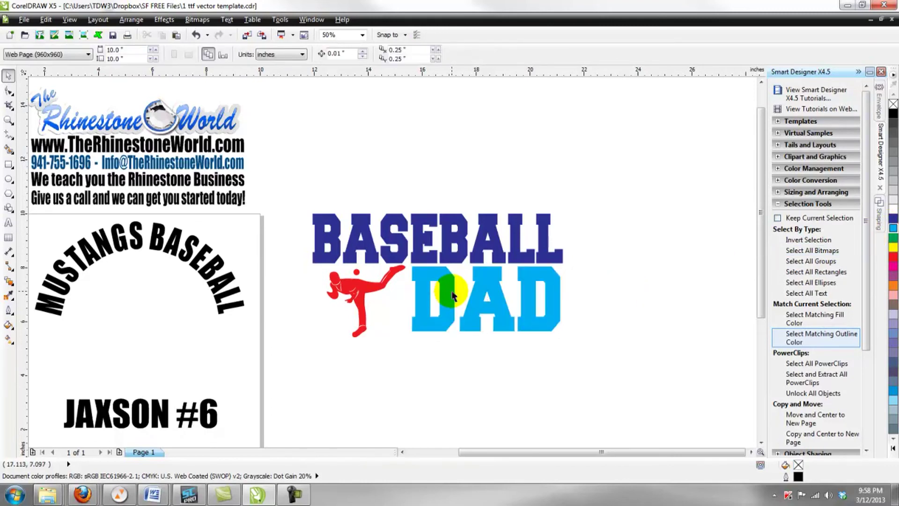
{"action": "left_click", "coordinate": [578, 199]}
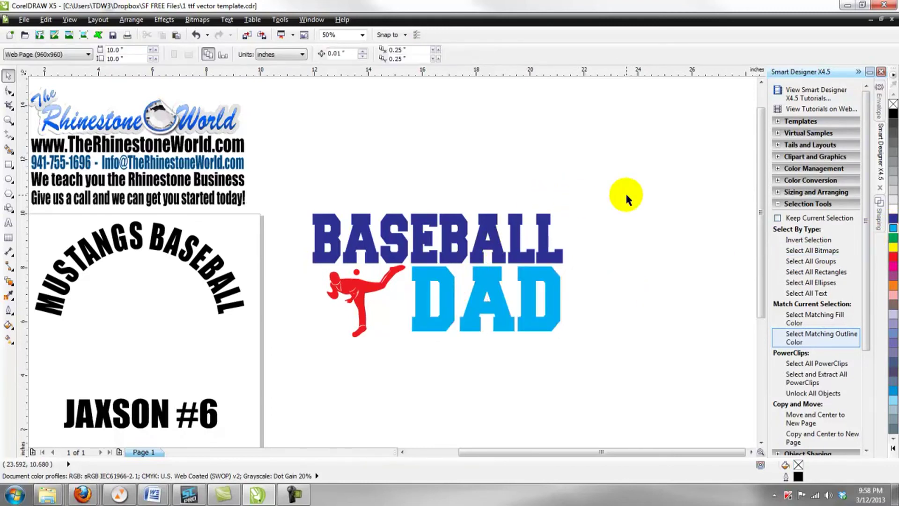
- Undo the three colour fills on BASEBALL, the pitcher and DAD
{"action": "key", "text": "ctrl+z"}
{"action": "key", "text": "ctrl+z"}
{"action": "key", "text": "ctrl+z"}
{"action": "left_click", "coordinate": [626, 195]}
- Move the pitcher figure out of the layout into the empty area below BASEBALL DAD
{"action": "scroll", "coordinate": [621, 214], "scroll_direction": "down", "scroll_amount": 1}
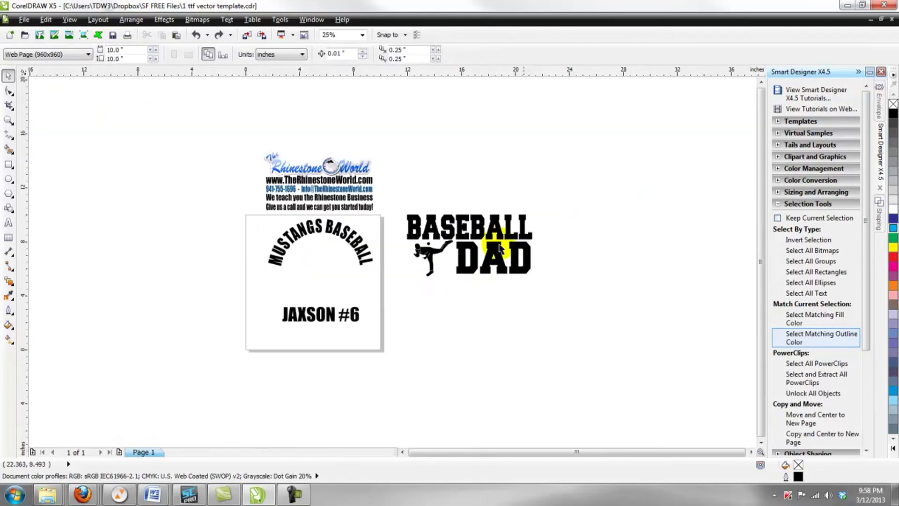
{"action": "scroll", "coordinate": [418, 211], "scroll_direction": "up", "scroll_amount": 1}
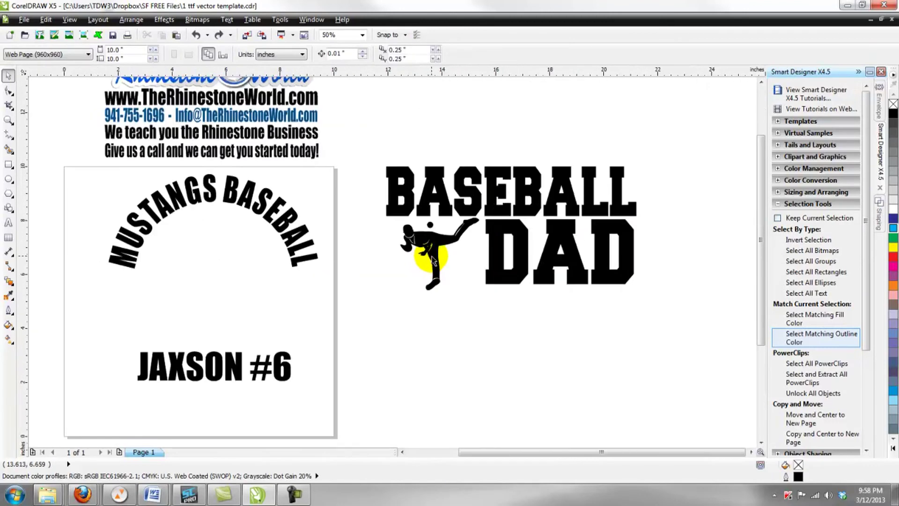
{"action": "scroll", "coordinate": [434, 260], "scroll_direction": "down", "scroll_amount": 1}
{"action": "left_click_drag", "start_coordinate": [433, 246], "coordinate": [444, 303]}
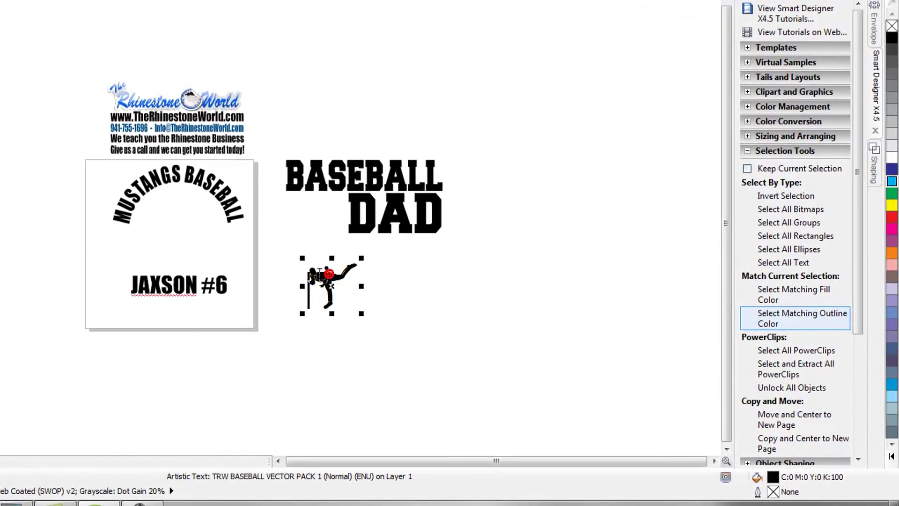
- Replace the pitcher figure below BASEBALL DAD with a run of alphabet letters in the TRW BASEBALL VECTOR PACK 1 font to show its graphics
{"action": "double_click", "coordinate": [319, 275]}
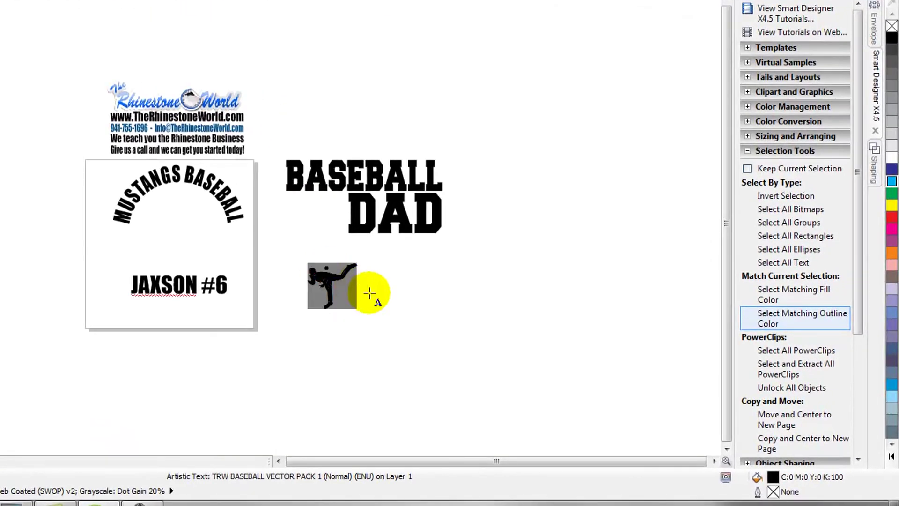
{"action": "scroll", "coordinate": [374, 295], "scroll_direction": "down", "scroll_amount": 1}
{"action": "scroll", "coordinate": [451, 328], "scroll_direction": "up", "scroll_amount": 1}
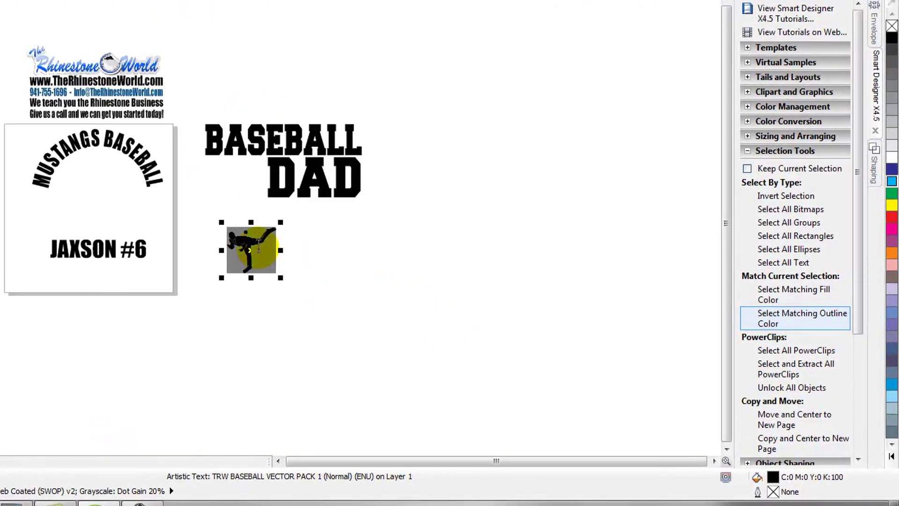
{"action": "type", "text": "bc"}
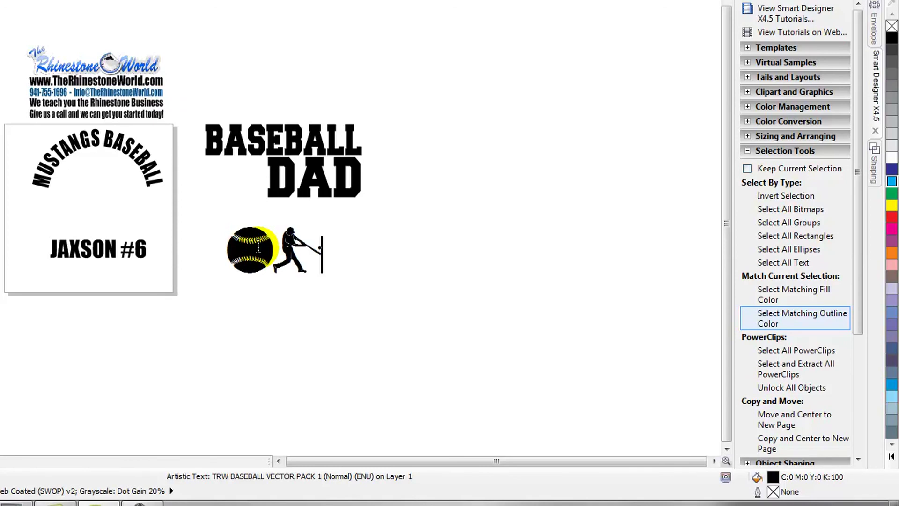
{"action": "type", "text": "defg"}
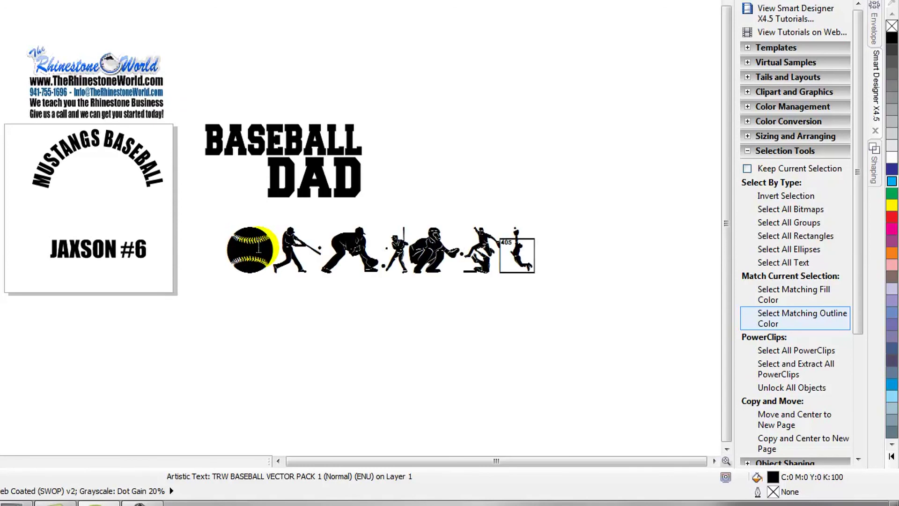
{"action": "type", "text": "a"}
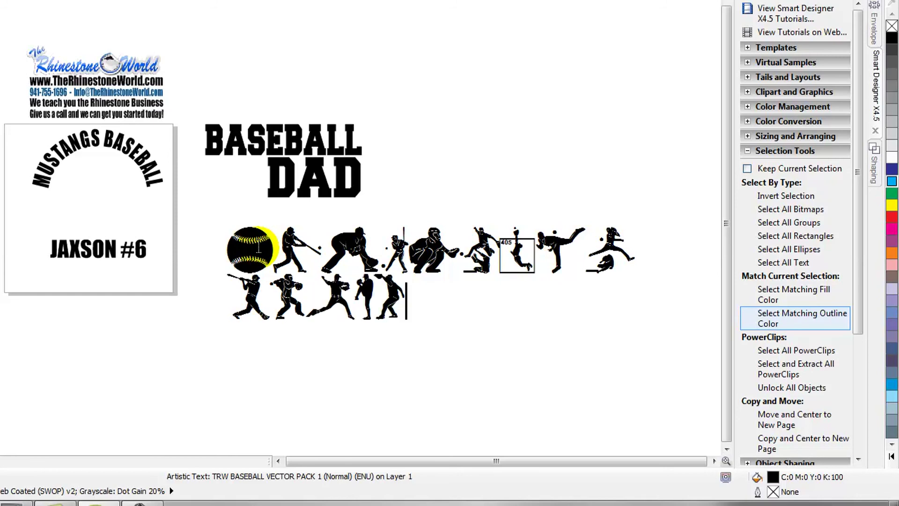
{"action": "type", "text": "q"}
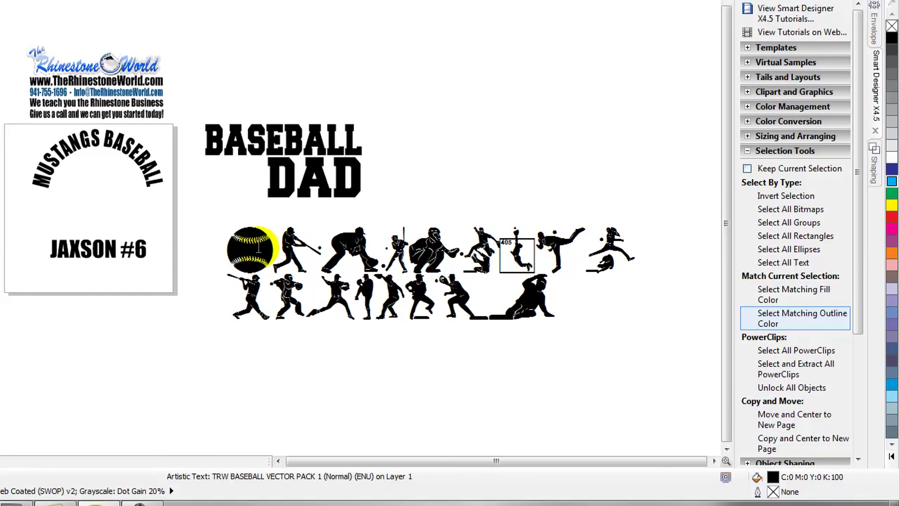
{"action": "type", "text": "zxc"}
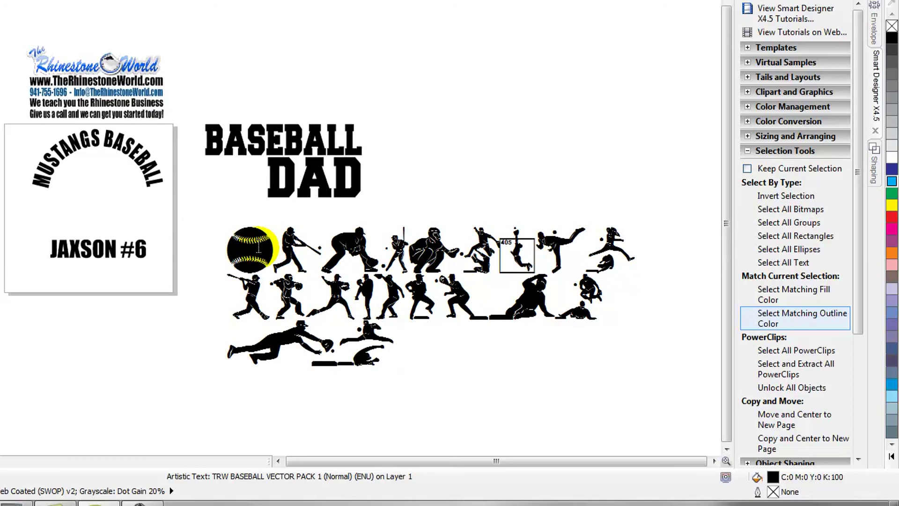
- Delete the whole run of baseball font figures below BASEBALL DAD
{"action": "key", "text": "BackSpace"}
{"action": "key", "text": "BackSpace"}
{"action": "key", "text": "BackSpace"}
{"action": "key", "text": "BackSpace"}
{"action": "key", "text": "BackSpace"}
{"action": "key", "text": "BackSpace"}
{"action": "key", "text": "BackSpace"}
{"action": "key", "text": "BackSpace"}
{"action": "key", "text": "BackSpace"}
{"action": "key", "text": "BackSpace"}
{"action": "key", "text": "BackSpace"}
{"action": "key", "text": "BackSpace"}
{"action": "key", "text": "BackSpace"}
{"action": "key", "text": "BackSpace"}
{"action": "key", "text": "BackSpace"}
{"action": "key", "text": "BackSpace"}
{"action": "key", "text": "BackSpace"}
{"action": "key", "text": "BackSpace"}
{"action": "key", "text": "BackSpace"}
{"action": "key", "text": "BackSpace"}
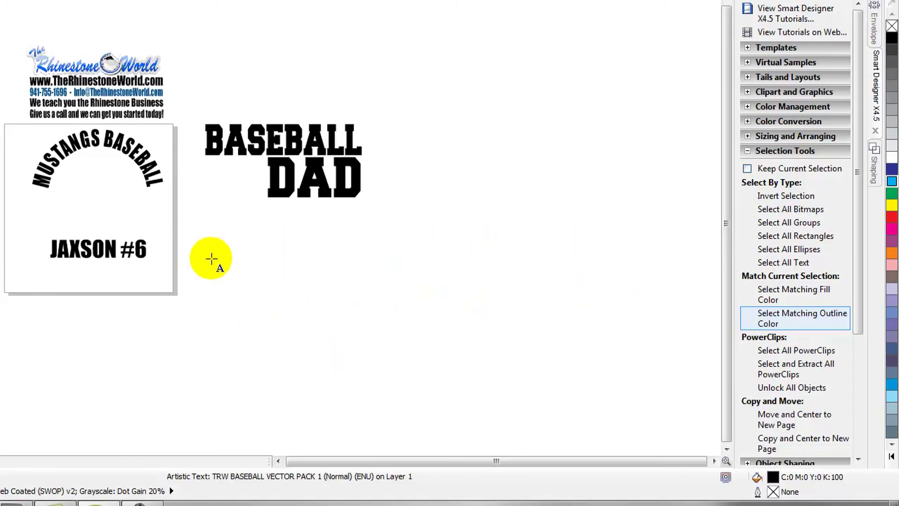
- Examine the Rhinestone World logo and contact details above the page at close range, leaving nothing selected
{"action": "scroll", "coordinate": [70, 55], "scroll_direction": "up", "scroll_amount": 2}
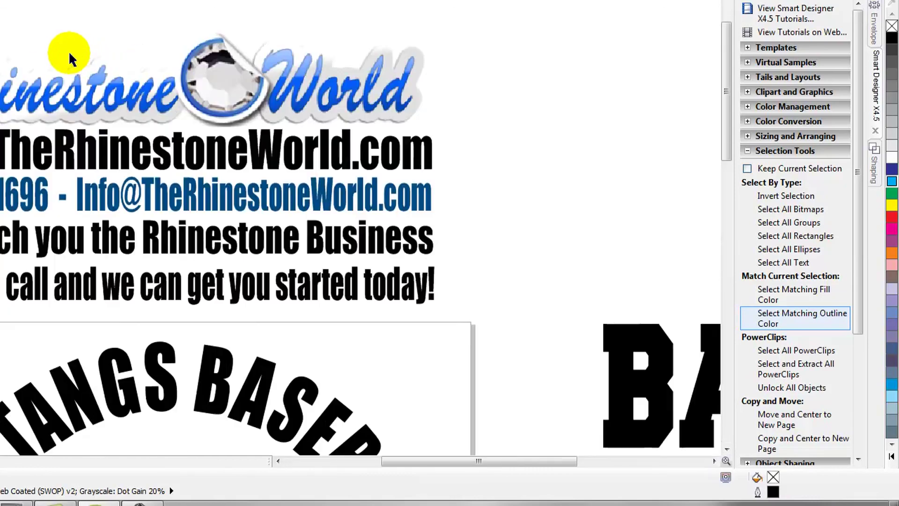
{"action": "scroll", "coordinate": [31, 106], "scroll_direction": "down", "scroll_amount": 3}
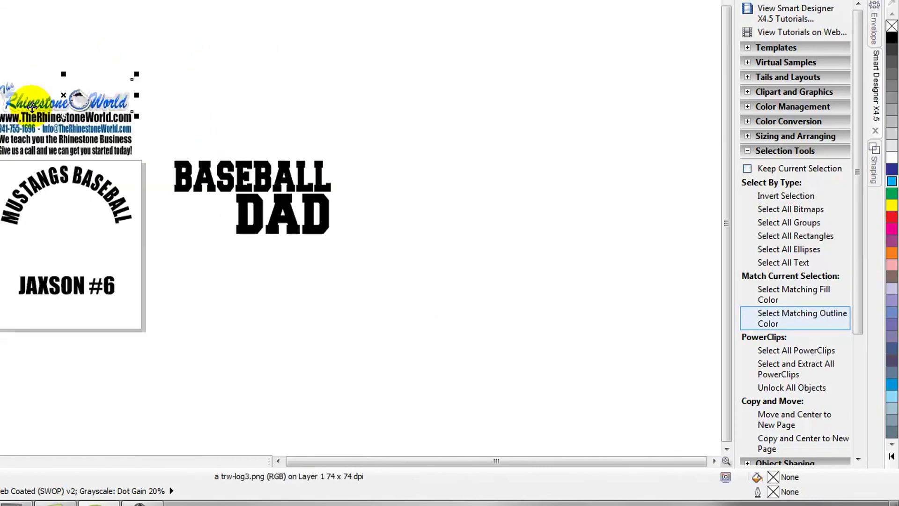
{"action": "scroll", "coordinate": [14, 140], "scroll_direction": "up", "scroll_amount": 1}
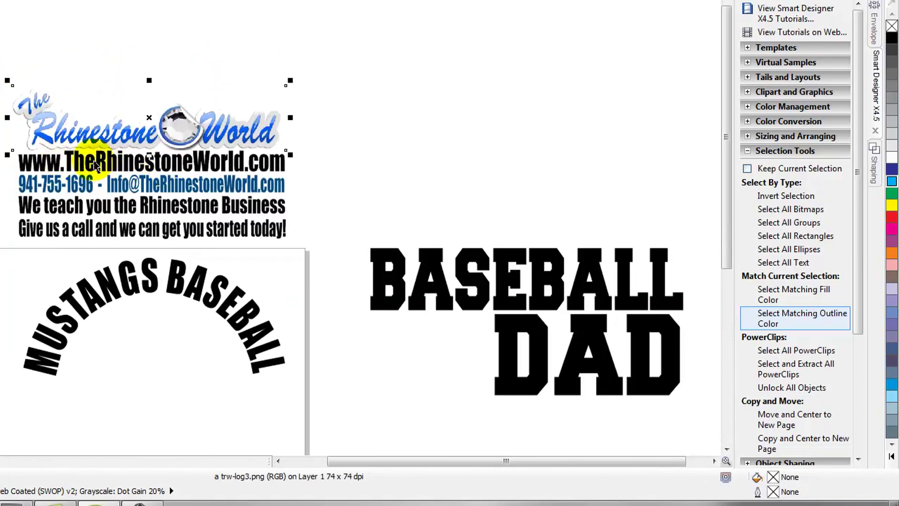
{"action": "scroll", "coordinate": [73, 135], "scroll_direction": "up", "scroll_amount": 1}
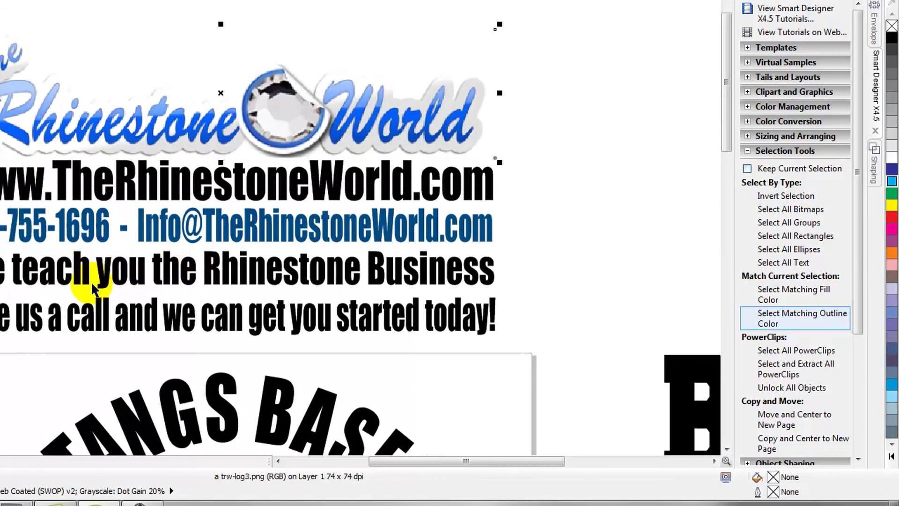
{"action": "key", "text": "Escape"}
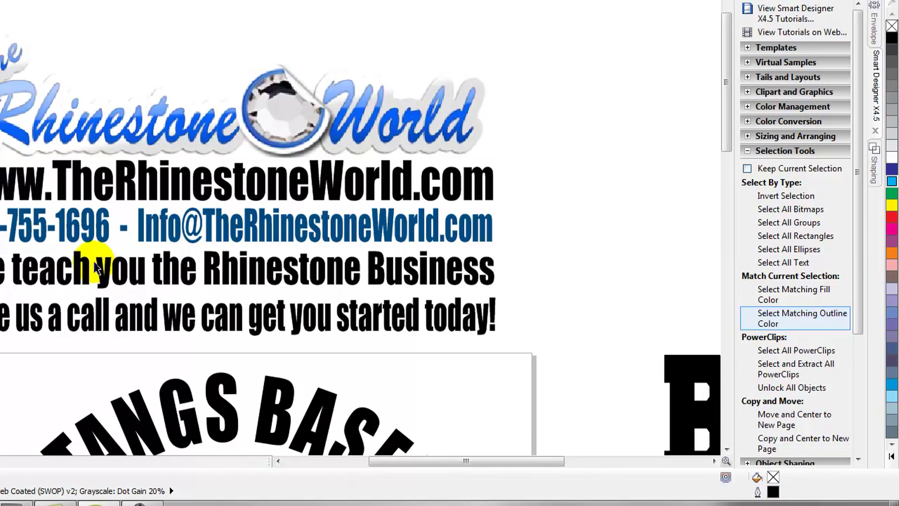